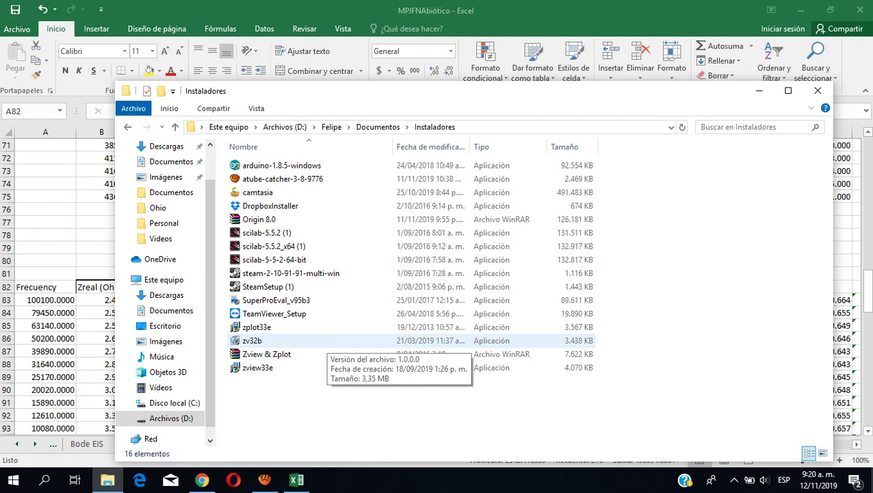
Run the zv32b installer from the Instaladores folder as administrator
{"action": "right_click", "coordinate": [309, 341]}
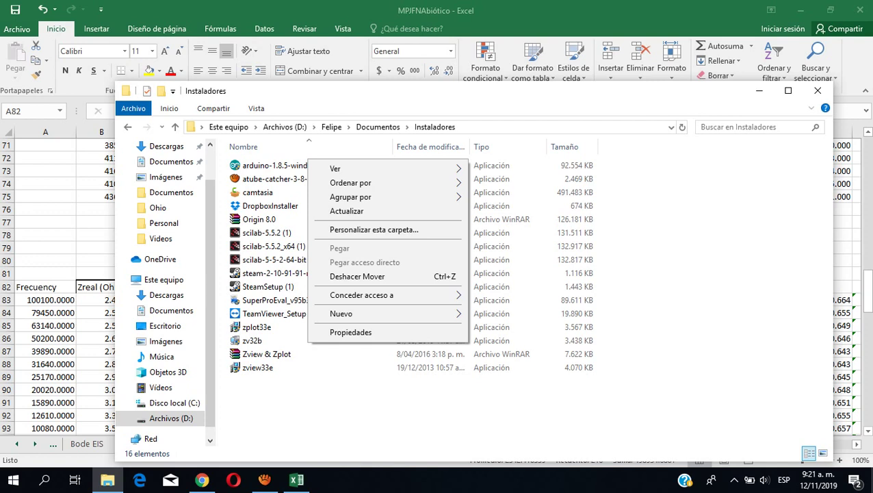
{"action": "left_click", "coordinate": [273, 340]}
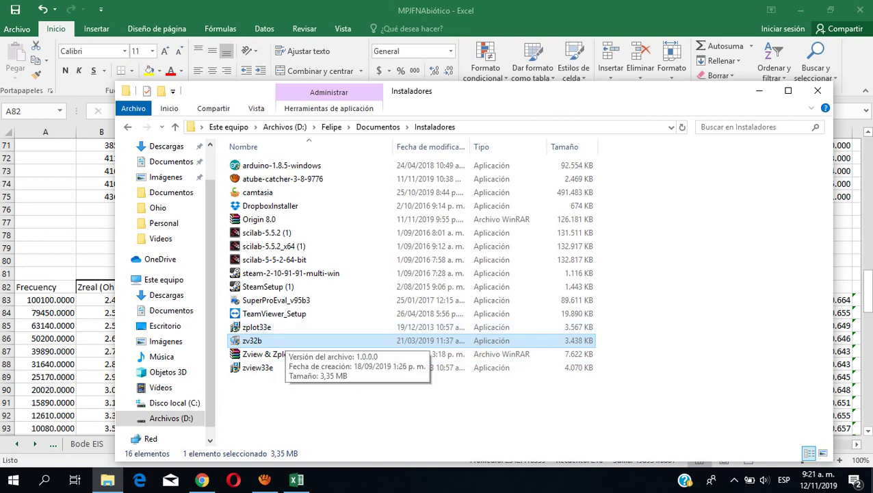
{"action": "right_click", "coordinate": [286, 340]}
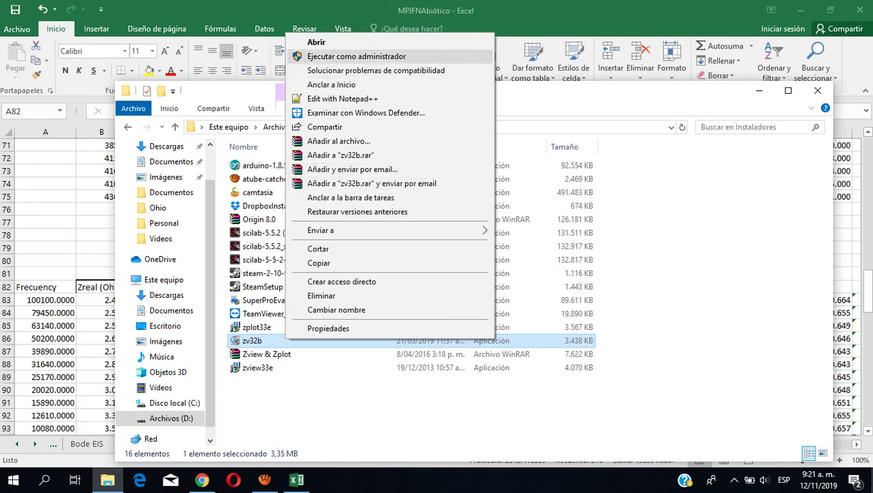
{"action": "left_click", "coordinate": [355, 56]}
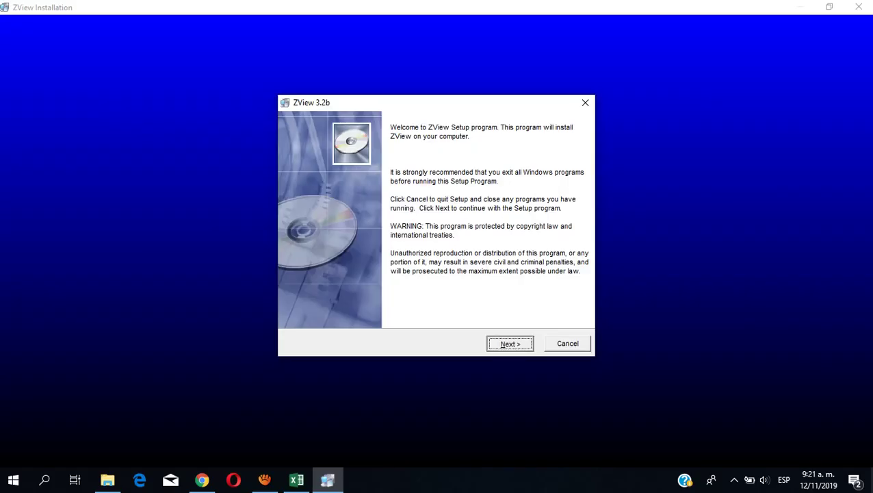
Complete the ZView 3.2b setup wizard, keeping C:\SAI as the destination folder
{"action": "key", "text": "Return"}
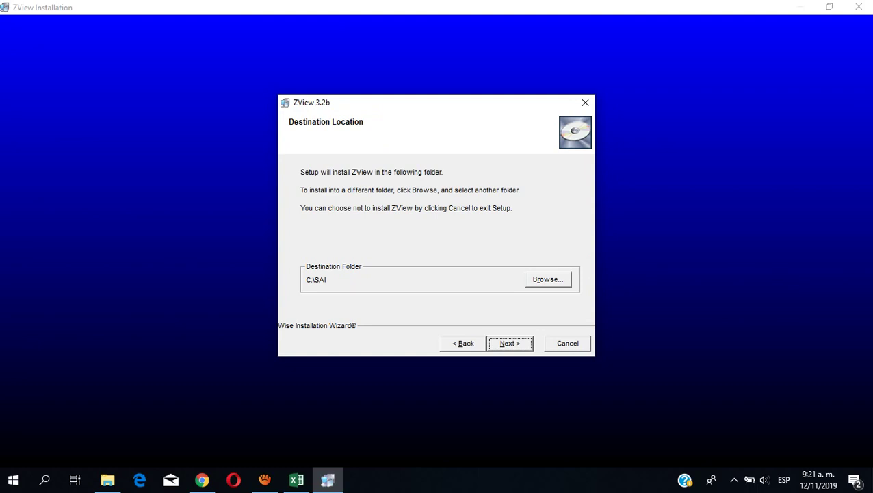
{"action": "key", "text": "Return"}
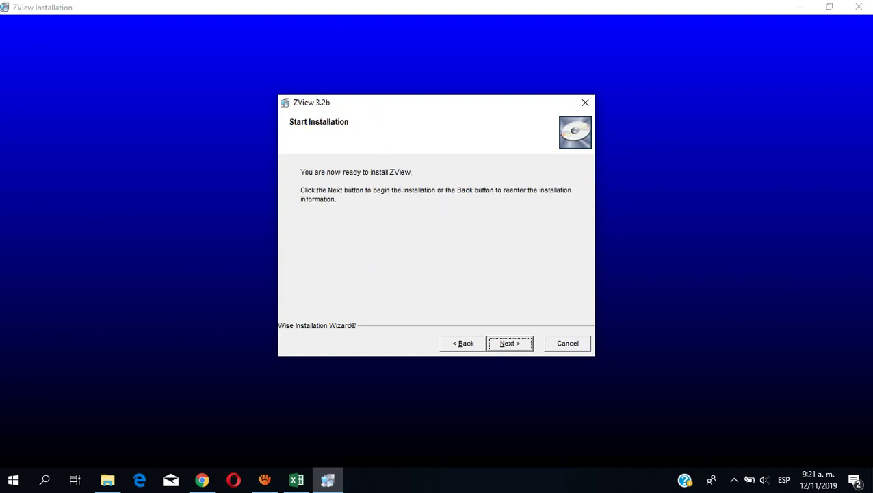
{"action": "key", "text": "Return"}
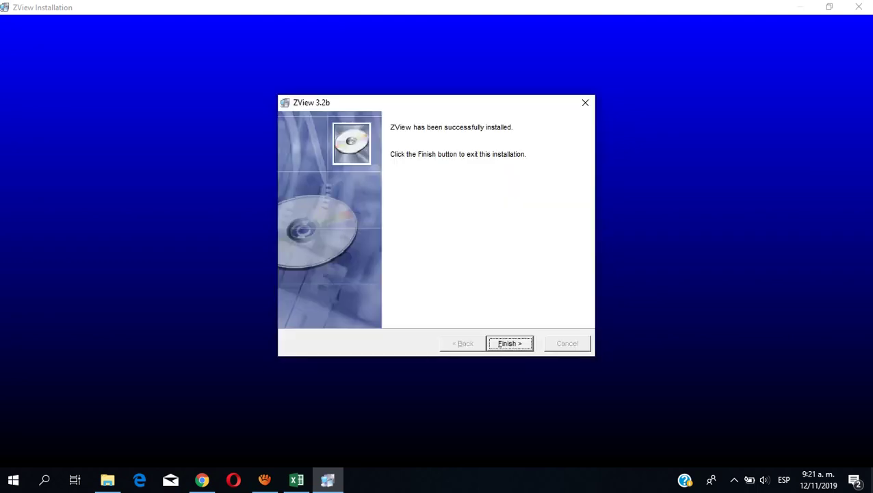
{"action": "key", "text": "Return"}
Search Windows for zview, launch the ZView application and close its Equivalent Circuits window
{"action": "left_click", "coordinate": [107, 480]}
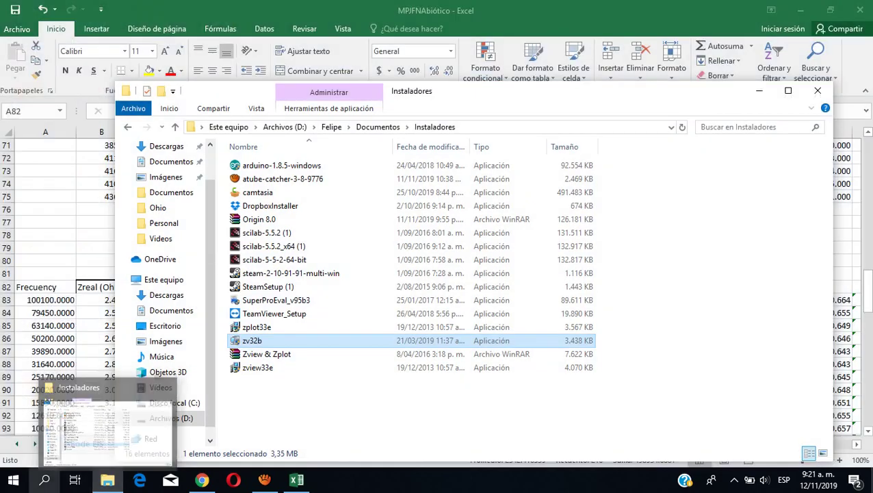
{"action": "left_click", "coordinate": [45, 479]}
{"action": "type", "text": "zview"}
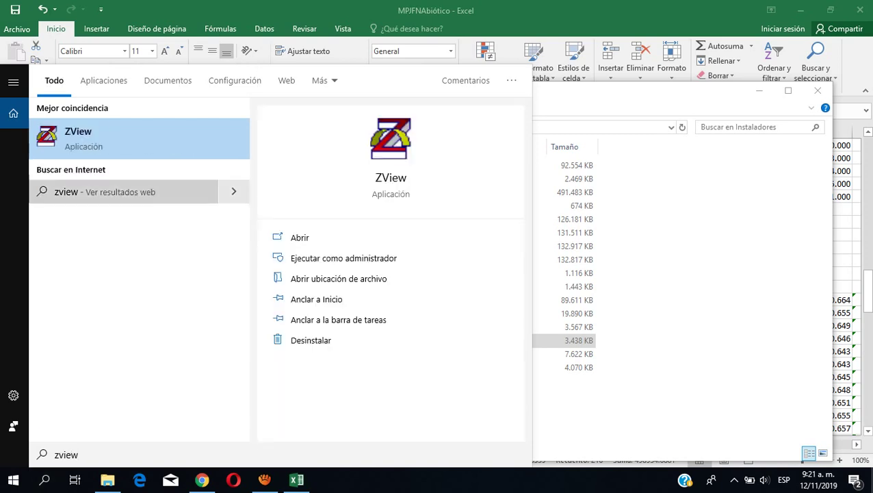
{"action": "left_click", "coordinate": [138, 137]}
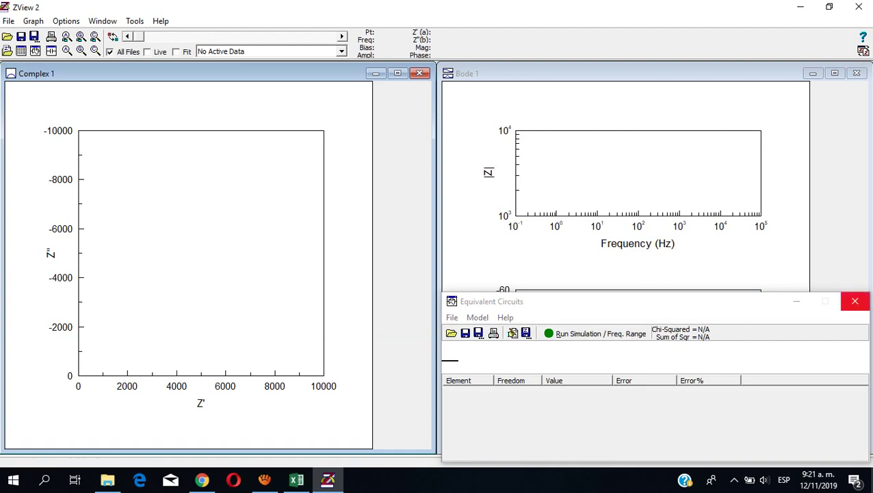
{"action": "left_click", "coordinate": [855, 301]}
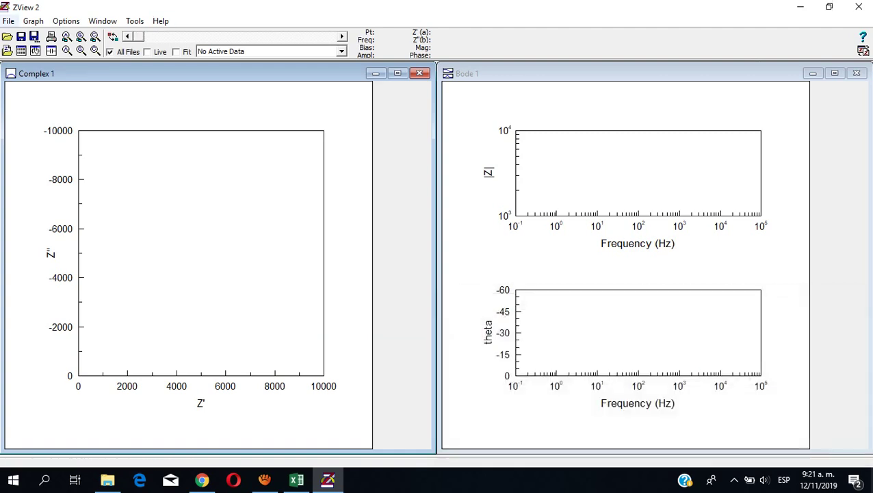
Open the data file selection and look through the Abiotico folder with the file type kept at All files (*.*)
{"action": "left_click", "coordinate": [341, 51]}
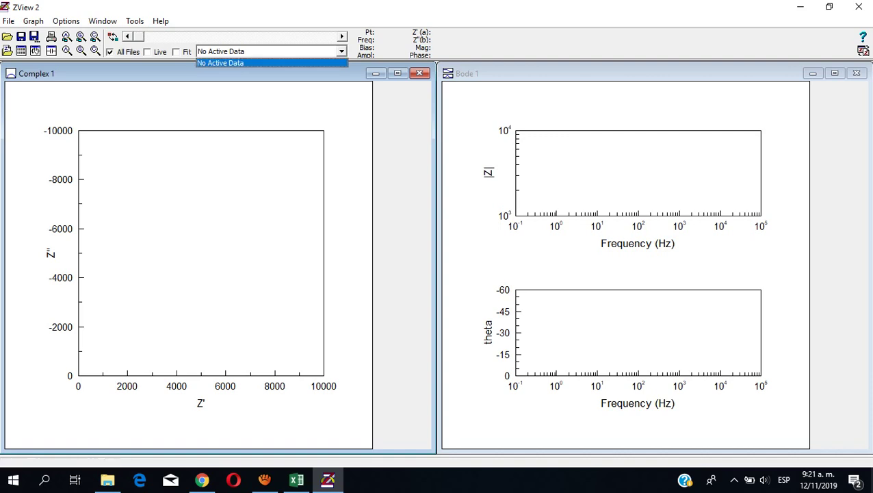
{"action": "left_click", "coordinate": [272, 63]}
{"action": "left_click", "coordinate": [9, 20]}
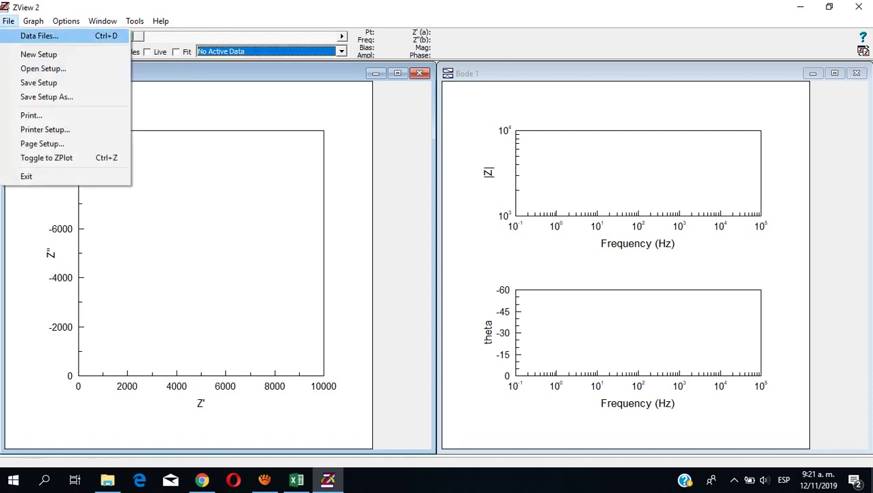
{"action": "left_click", "coordinate": [39, 35]}
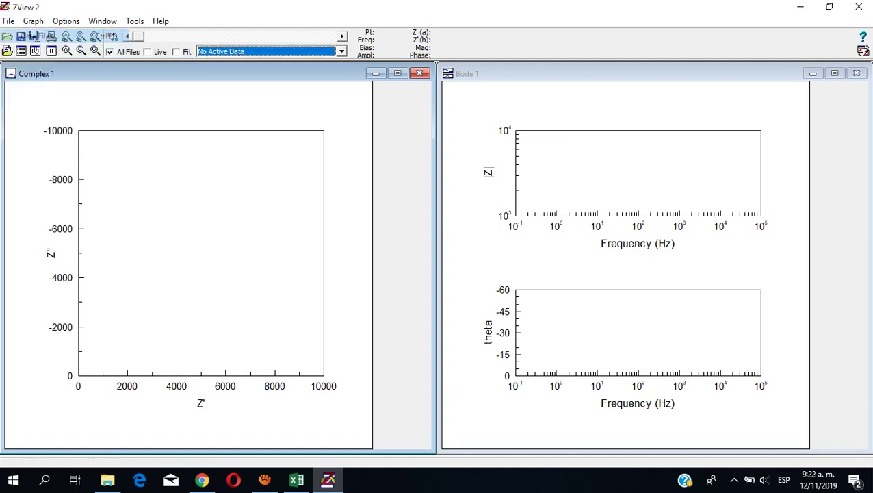
{"action": "key", "text": "ctrl+o"}
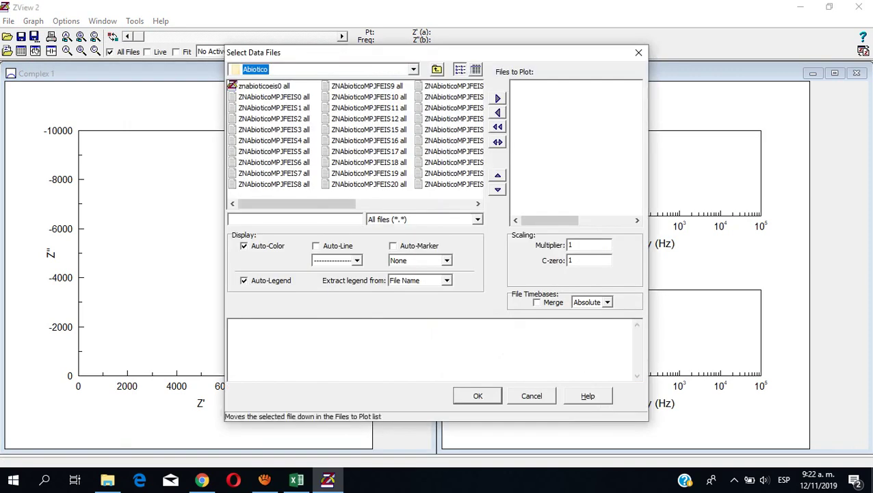
{"action": "left_click", "coordinate": [477, 203]}
{"action": "left_click", "coordinate": [478, 203]}
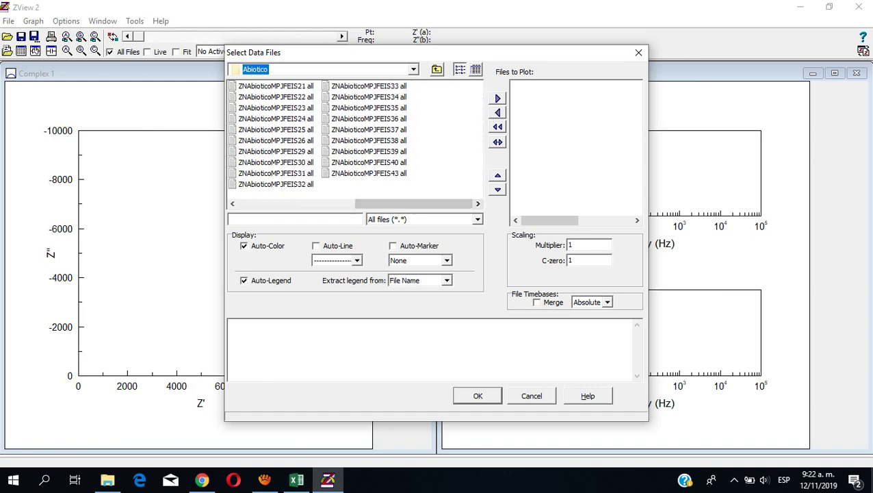
{"action": "left_click", "coordinate": [477, 219]}
{"action": "left_click", "coordinate": [387, 264]}
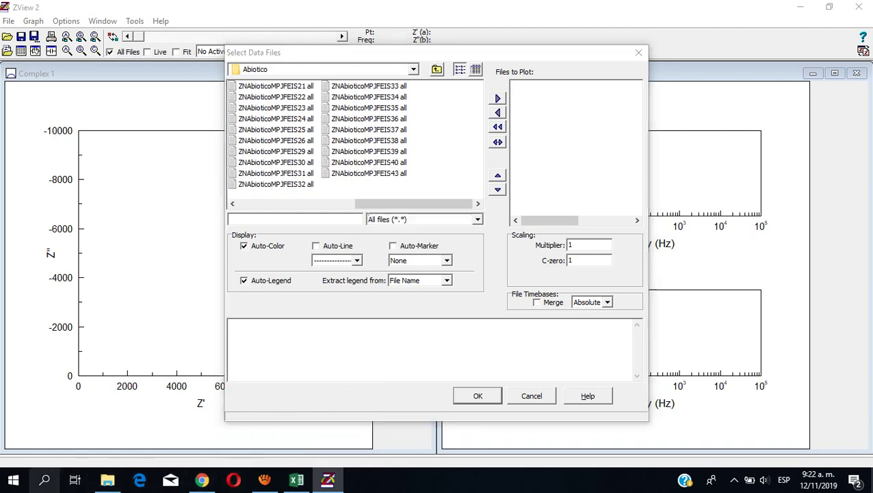
Search Windows for bloc de notas, open a blank Notepad document and move its window higher
{"action": "left_click", "coordinate": [44, 479]}
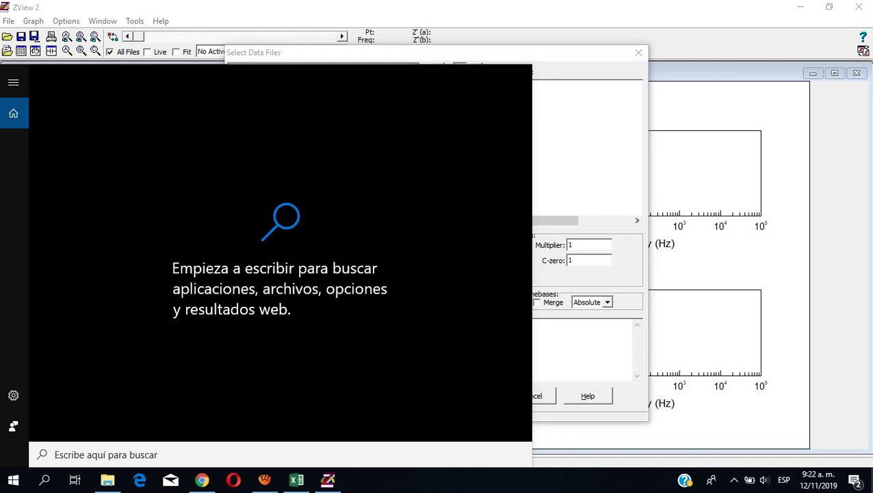
{"action": "type", "text": "bloc de note"}
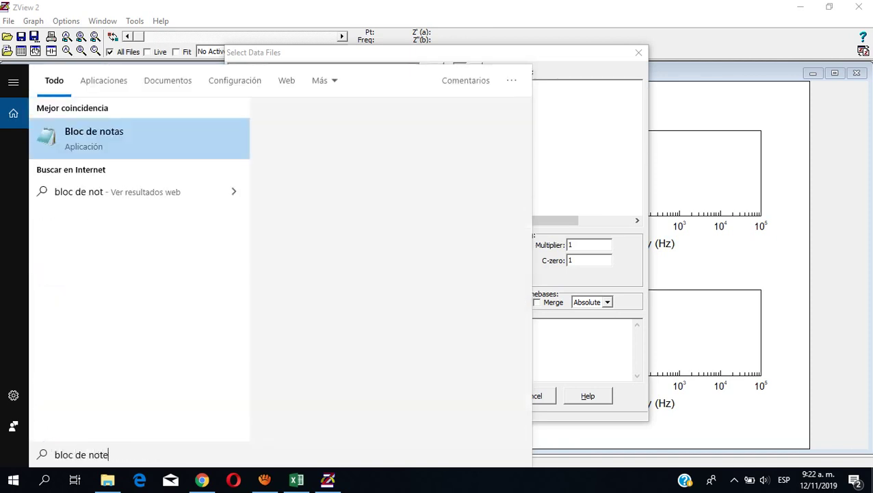
{"action": "key", "text": "BackSpace"}
{"action": "type", "text": "as"}
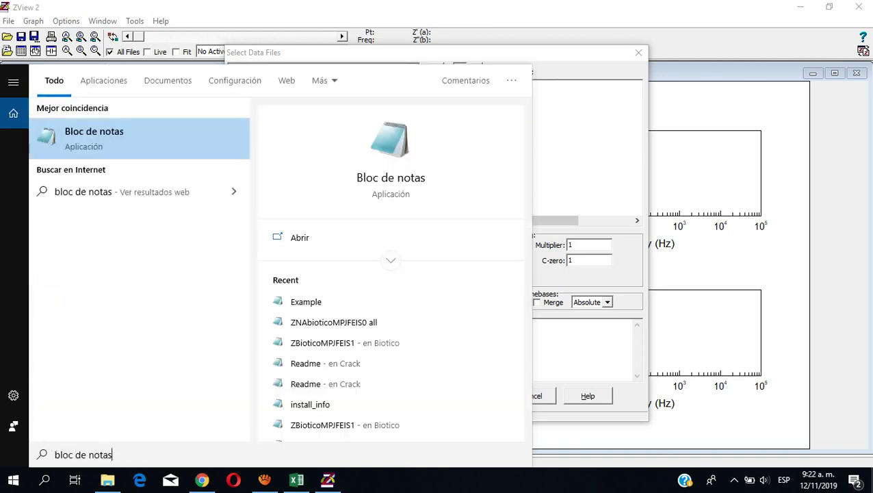
{"action": "key", "text": "Return"}
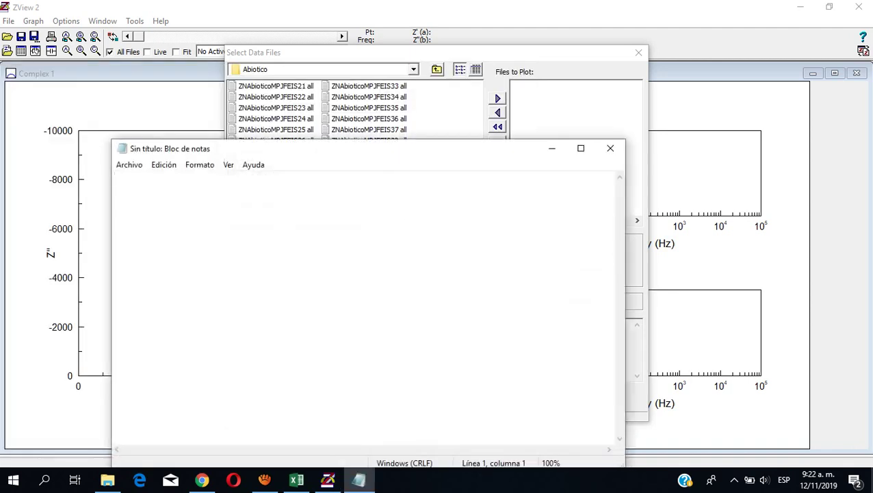
{"action": "left_click_drag", "start_coordinate": [342, 147], "coordinate": [363, 84]}
Copy the frequency, Zreal and Zimag values in A83:C153 of Excel's Nyquist EIS Zview sheet into the blank Notepad document
{"action": "left_click", "coordinate": [296, 478]}
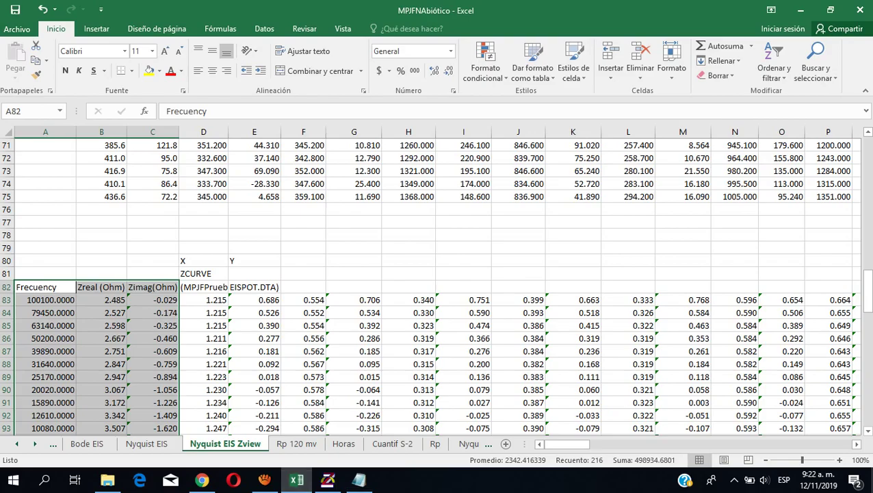
{"action": "left_click", "coordinate": [101, 287]}
{"action": "double_click", "coordinate": [66, 300]}
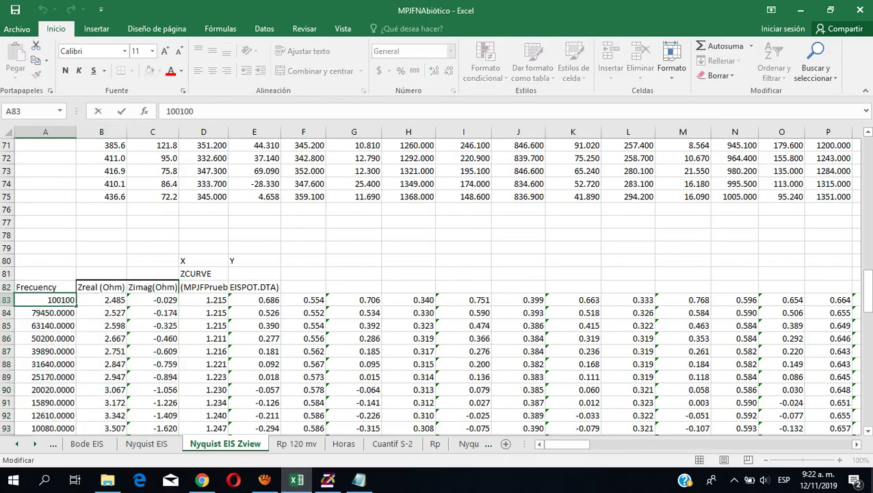
{"action": "key", "text": "Tab"}
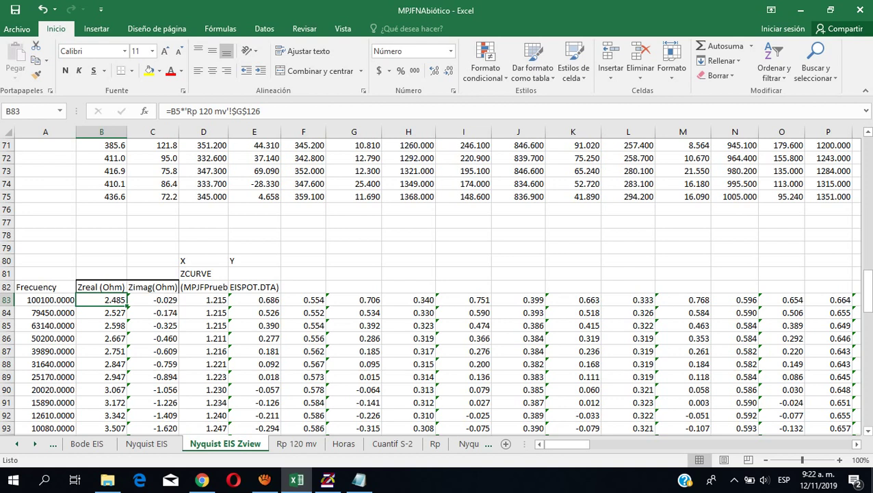
{"action": "left_click_drag", "start_coordinate": [46, 300], "coordinate": [152, 300]}
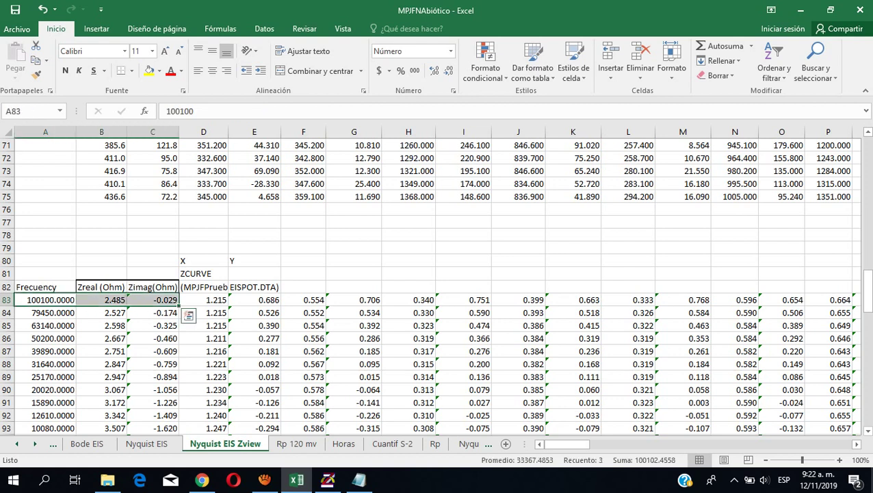
{"action": "key", "text": "ctrl+shift+Down"}
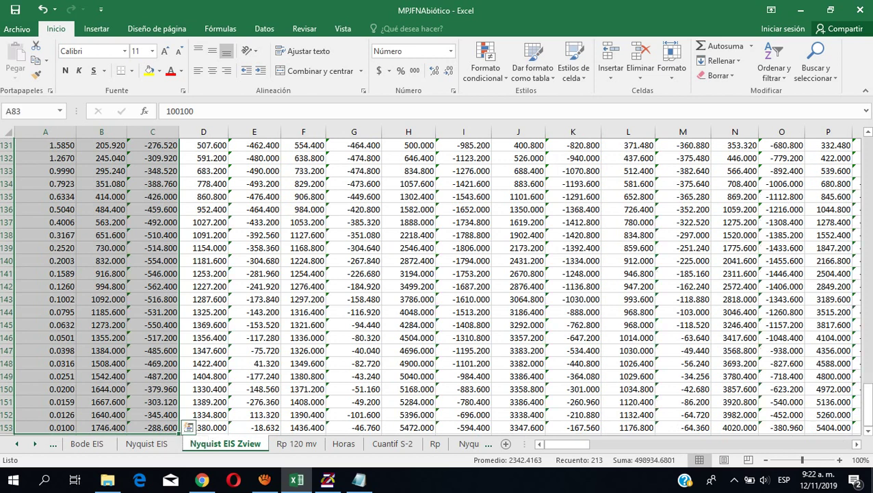
{"action": "key", "text": "ctrl+c"}
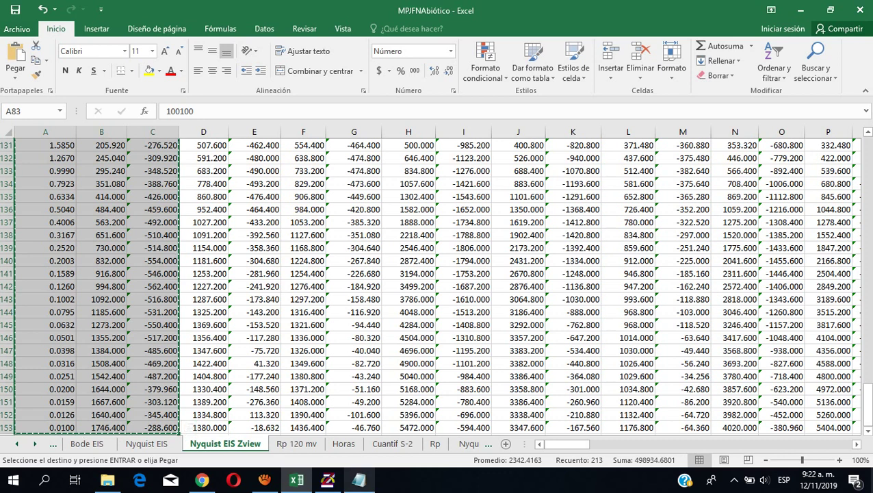
{"action": "left_click", "coordinate": [359, 479]}
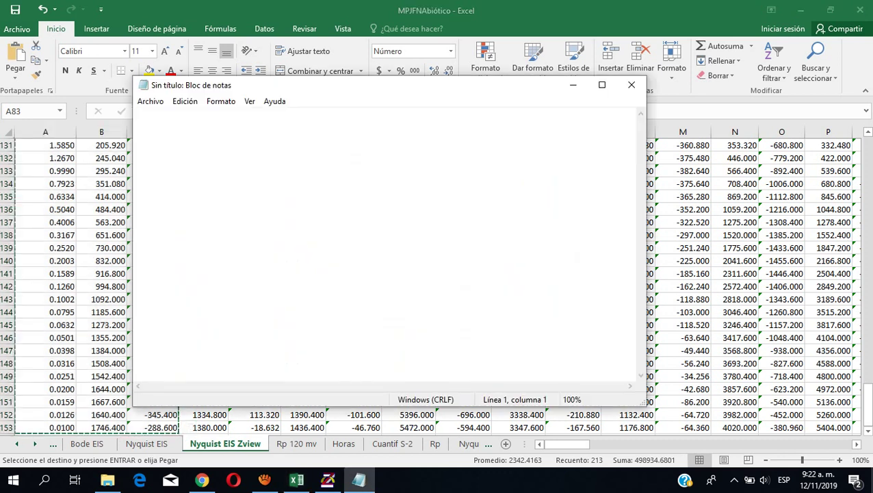
{"action": "key", "text": "ctrl+v"}
Save the Notepad document as EIS in the Documentos folder
{"action": "left_click", "coordinate": [151, 101]}
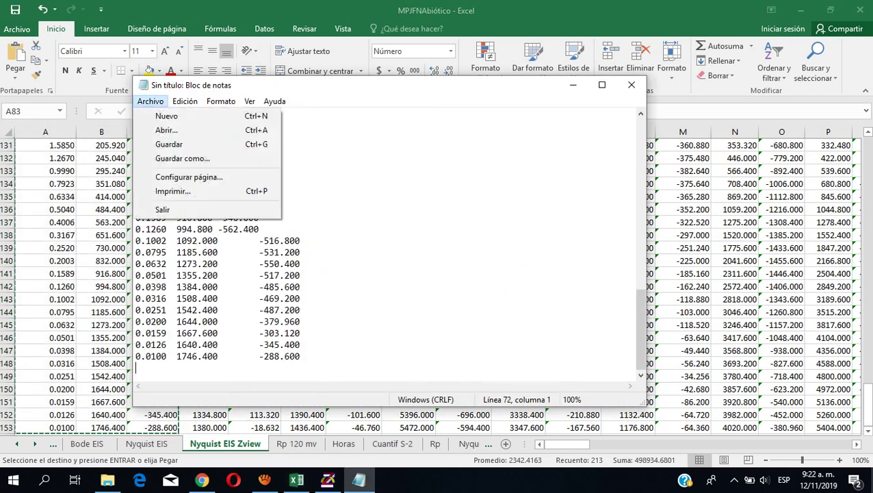
{"action": "left_click", "coordinate": [181, 159]}
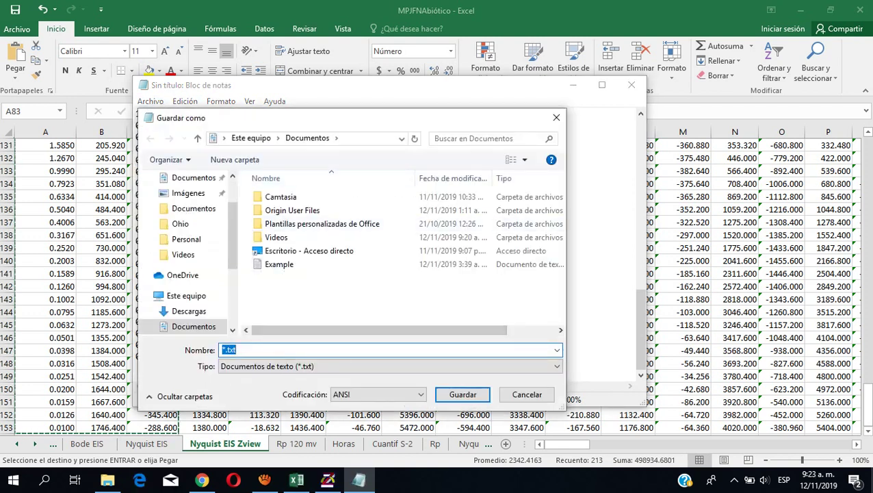
{"action": "left_click", "coordinate": [224, 350]}
{"action": "key", "text": "BackSpace"}
{"action": "type", "text": "EIS"}
{"action": "left_click", "coordinate": [462, 394]}
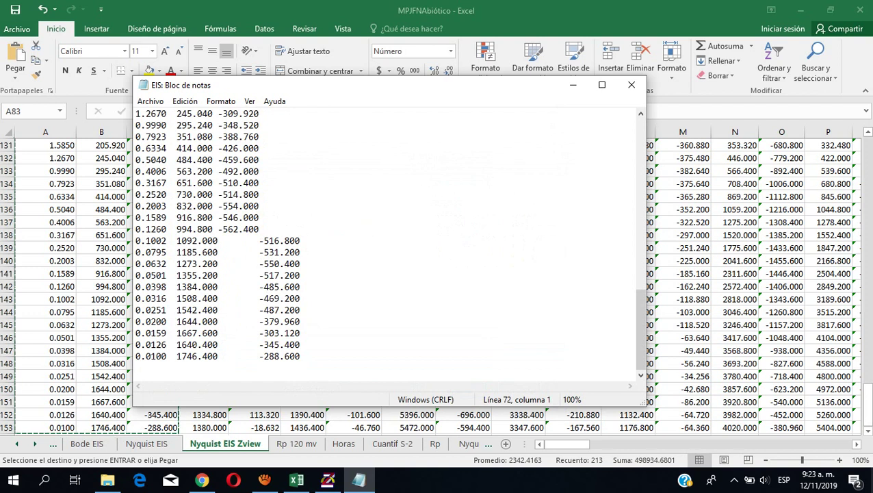
Switch back to ZView and set the data file selection to the Documentos folder that contains the EIS file
{"action": "left_click", "coordinate": [328, 479]}
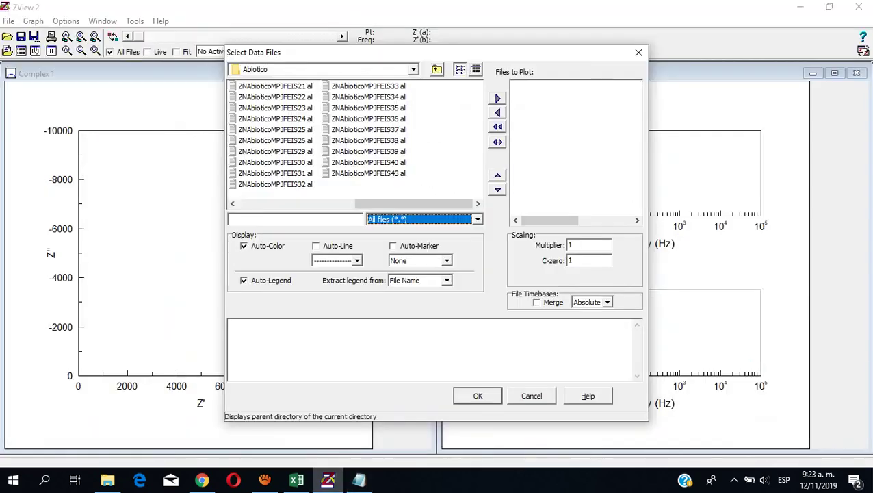
{"action": "left_click", "coordinate": [437, 69]}
{"action": "left_click", "coordinate": [437, 69]}
{"action": "left_click", "coordinate": [436, 69]}
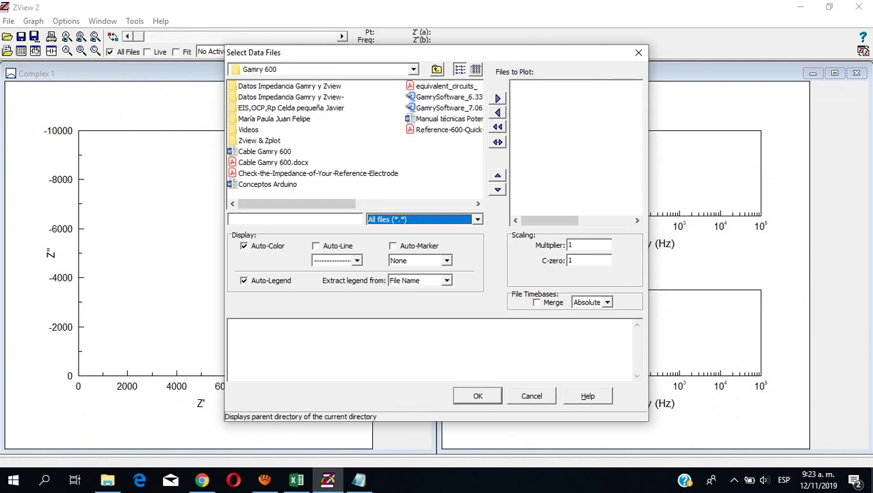
{"action": "left_click", "coordinate": [436, 69]}
{"action": "left_click", "coordinate": [413, 69]}
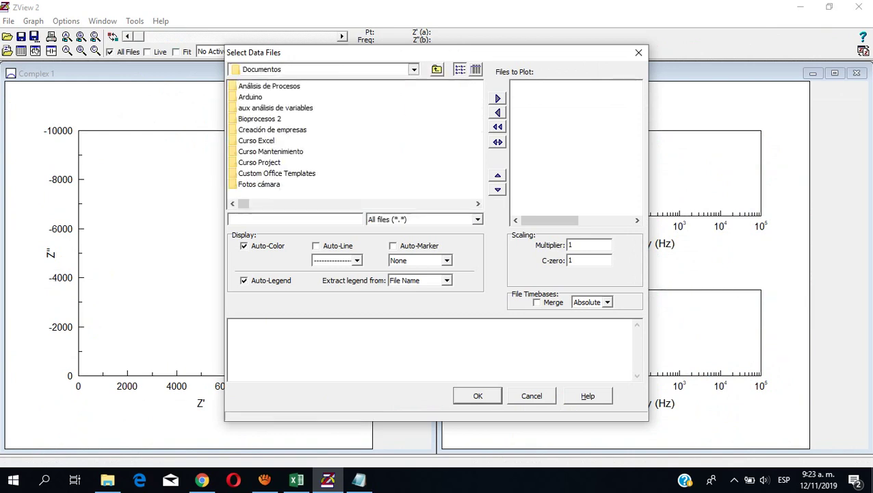
{"action": "key", "text": "Up"}
{"action": "key", "text": "Down"}
{"action": "key", "text": "Up"}
{"action": "key", "text": "Up"}
{"action": "key", "text": "Up"}
{"action": "key", "text": "Up"}
{"action": "key", "text": "Up"}
{"action": "key", "text": "Up"}
{"action": "key", "text": "Up"}
{"action": "key", "text": "Up"}
{"action": "key", "text": "Up"}
{"action": "key", "text": "Down"}
{"action": "key", "text": "Return"}
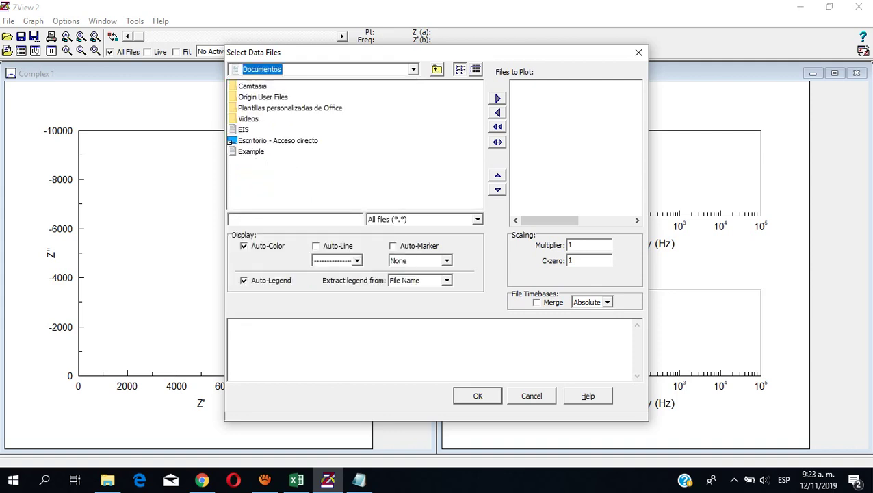
Add EIS.txt from the Documentos folder to the files to plot and load it into the graphs
{"action": "left_click", "coordinate": [242, 129]}
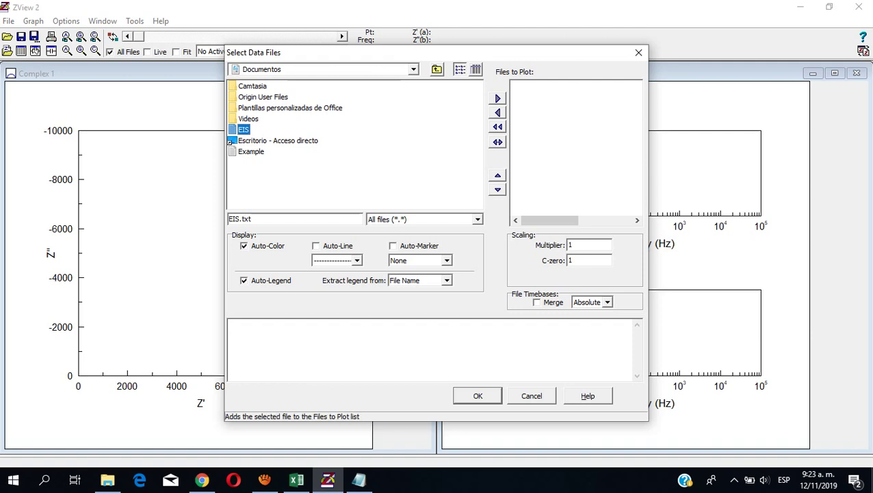
{"action": "left_click", "coordinate": [498, 97]}
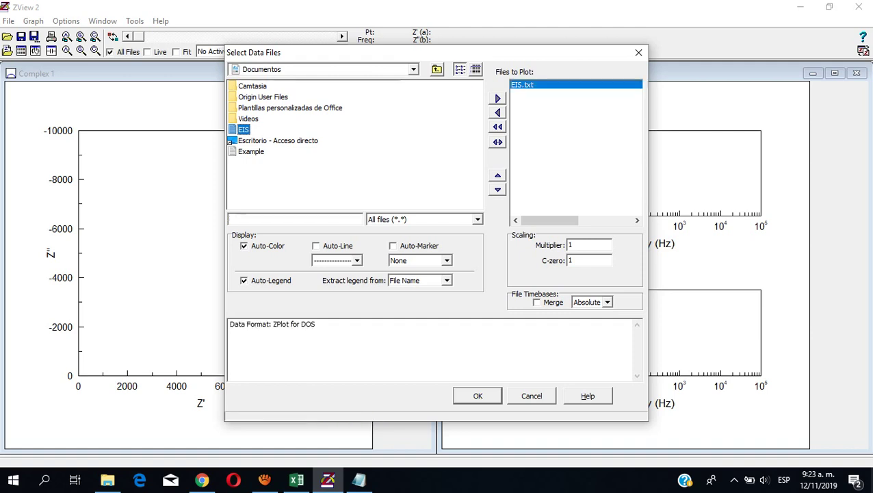
{"action": "key", "text": "Return"}
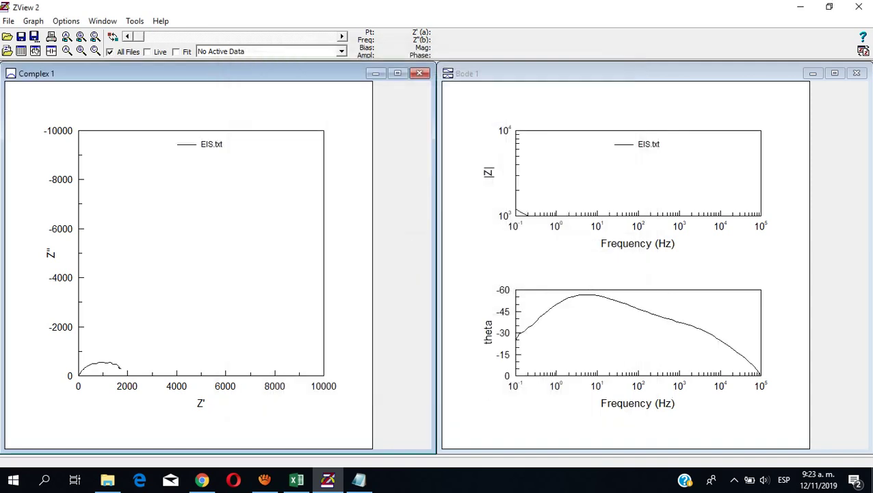
AutoScale the Bode 1 graphs and the Complex 1 graph to fit the EIS.txt curves
{"action": "right_click", "coordinate": [489, 255]}
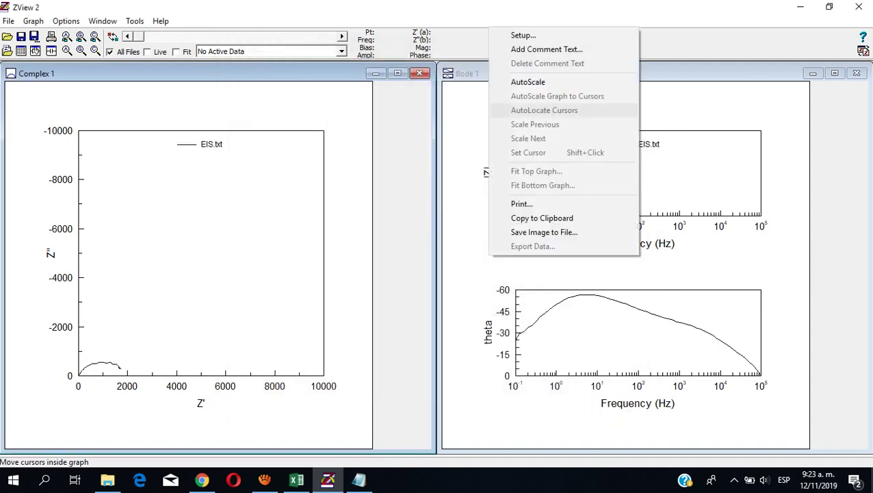
{"action": "left_click", "coordinate": [527, 82]}
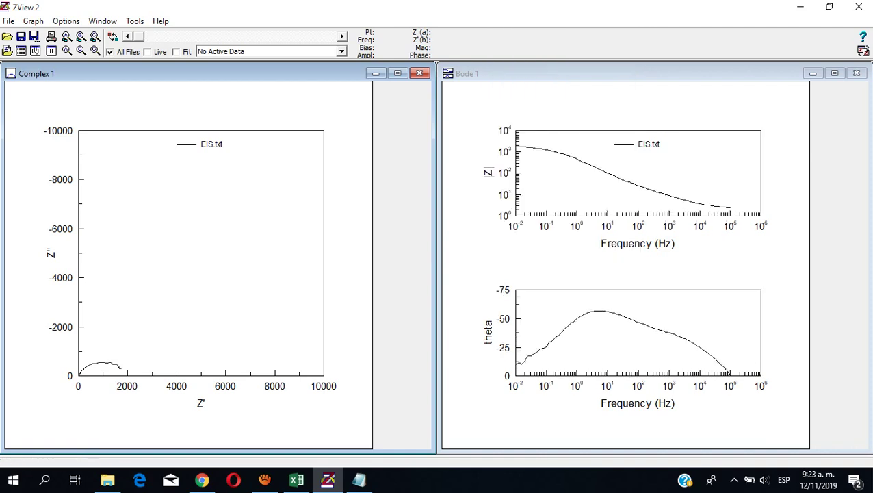
{"action": "right_click", "coordinate": [26, 84]}
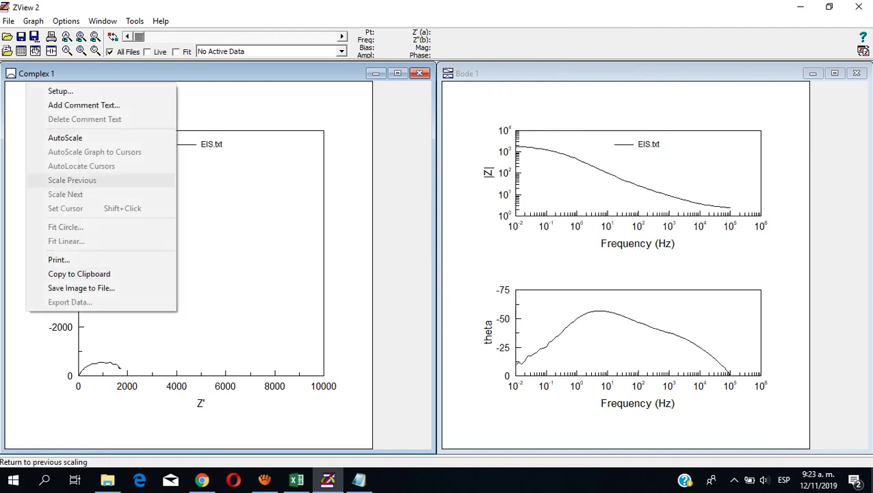
{"action": "left_click", "coordinate": [65, 138]}
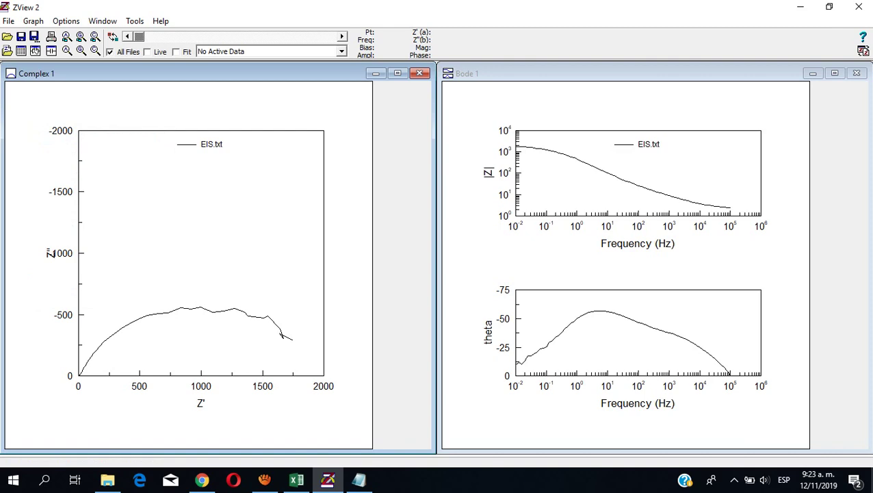
Make EIS.txt the active data and switch to the data cursor at the low-frequency end of the curve
{"action": "left_click", "coordinate": [341, 52]}
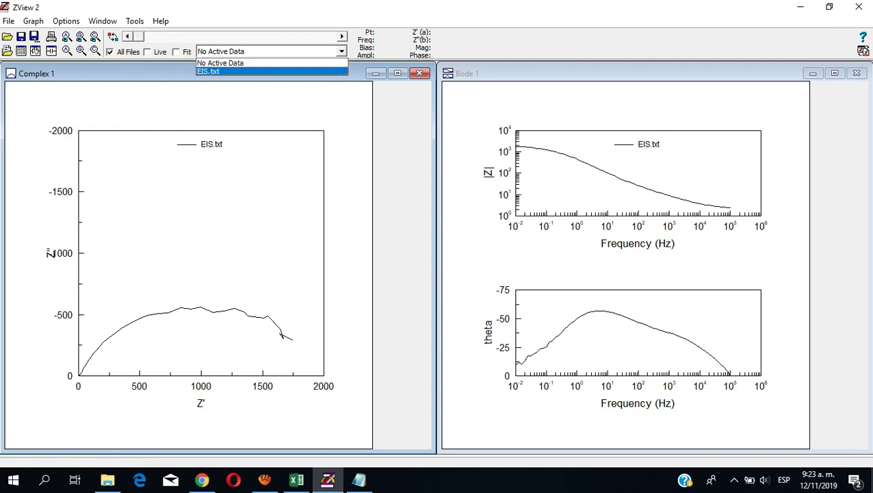
{"action": "left_click", "coordinate": [208, 71]}
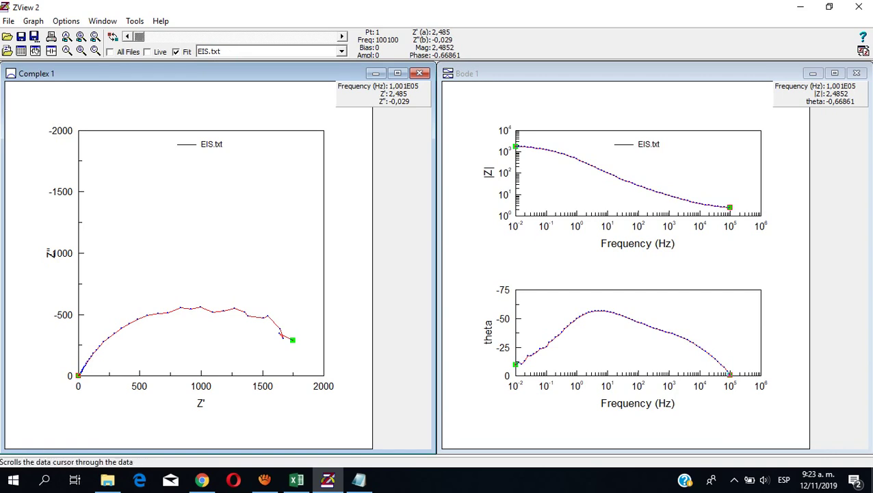
{"action": "left_click", "coordinate": [113, 36]}
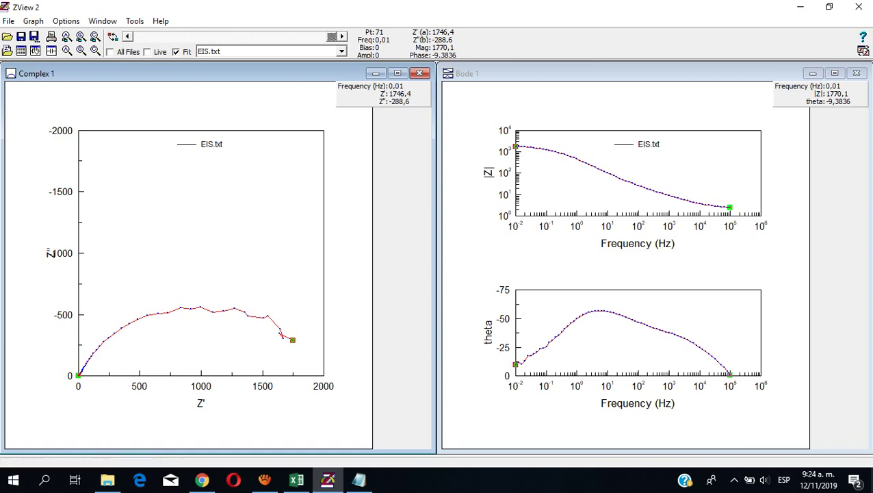
Delete the data point at 0,0126 Hz and move the data cursor to the point at 0,0159 Hz
{"action": "left_click", "coordinate": [127, 36]}
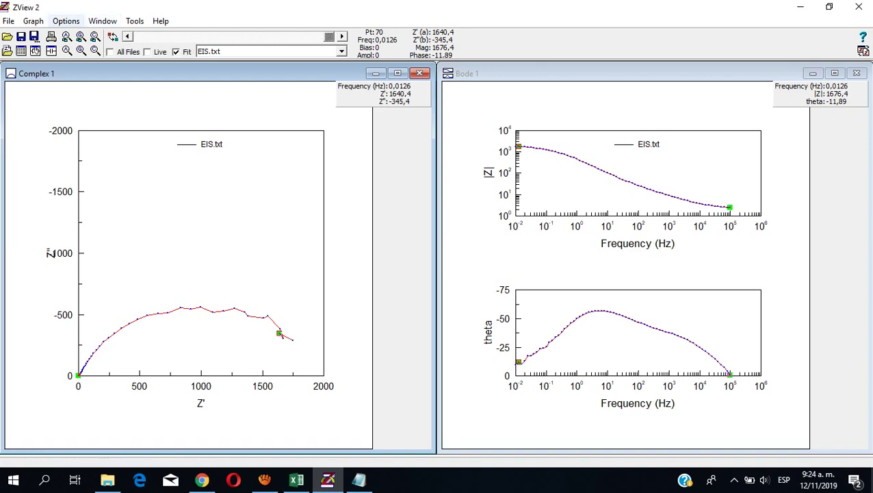
{"action": "left_click", "coordinate": [134, 21]}
{"action": "key", "text": "Down"}
{"action": "key", "text": "Down"}
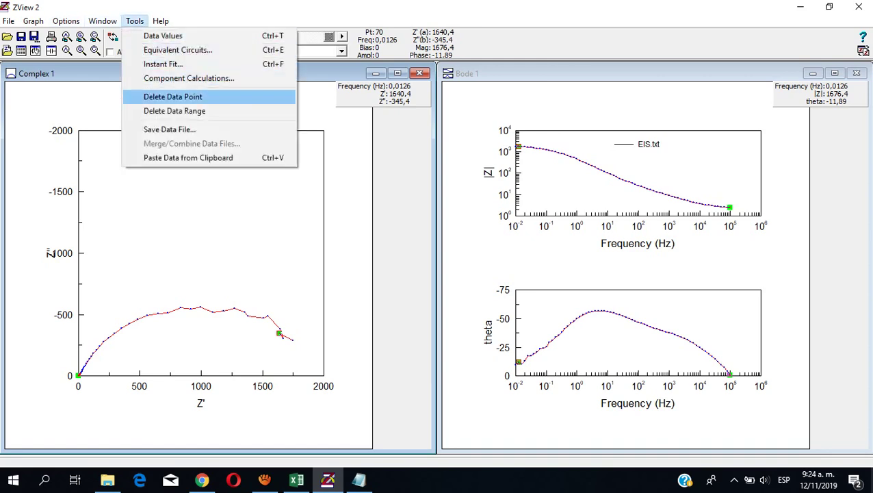
{"action": "key", "text": "Return"}
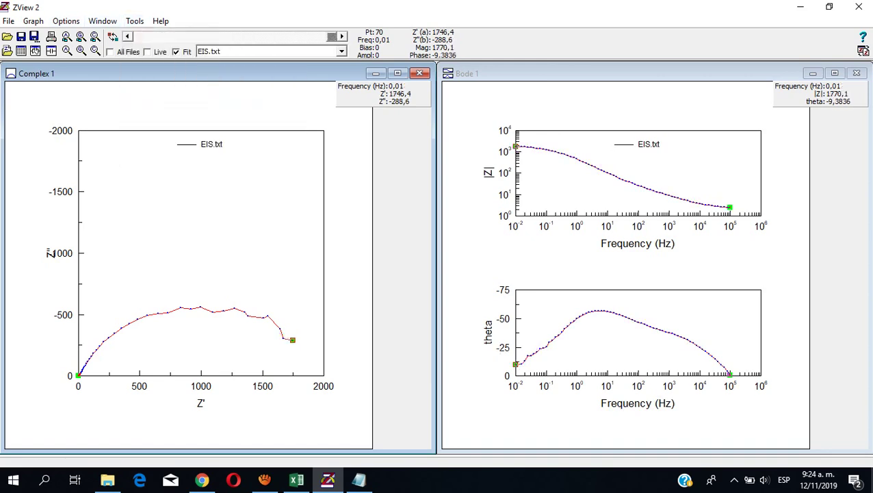
{"action": "left_click", "coordinate": [128, 36]}
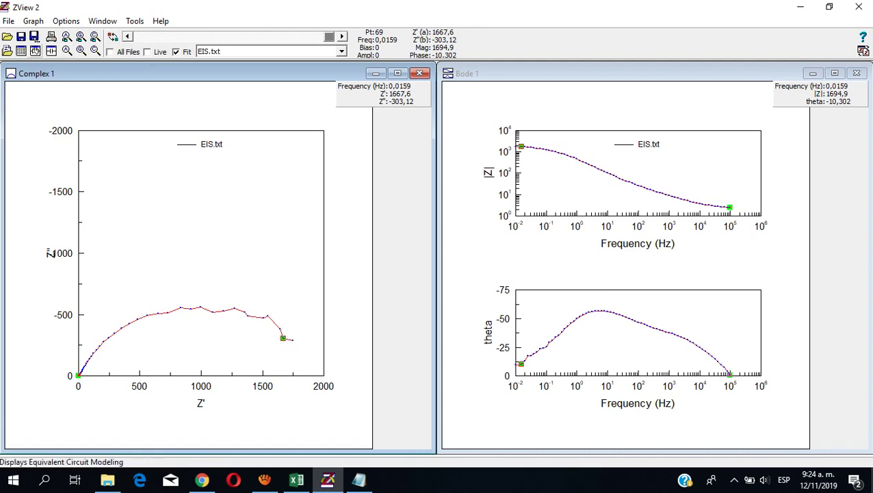
Run an Instant Fit of the selected data with the Rs (CPE-Rp) model, keeping the fit window clear of the curve
{"action": "left_click", "coordinate": [52, 52]}
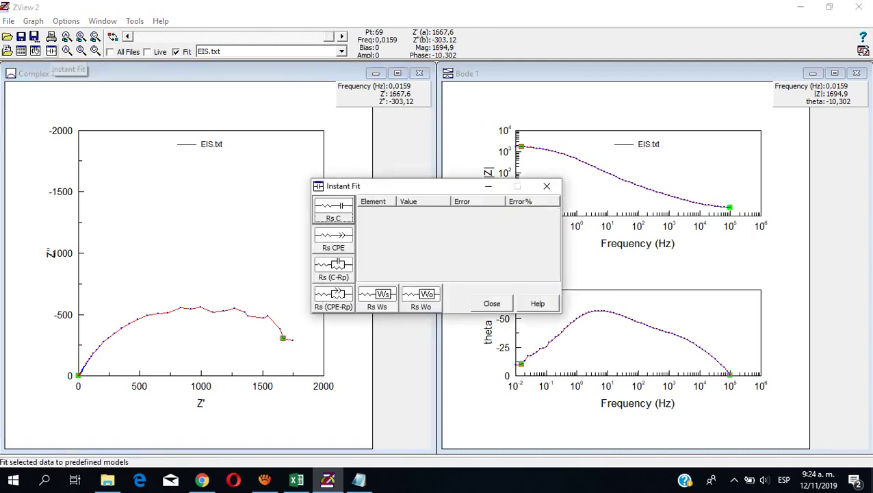
{"action": "left_click_drag", "start_coordinate": [383, 186], "coordinate": [325, 91]}
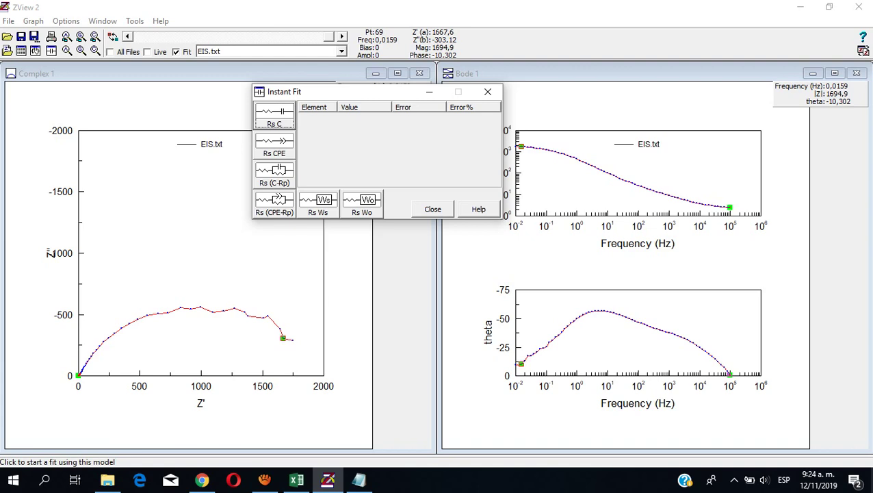
{"action": "left_click", "coordinate": [274, 202]}
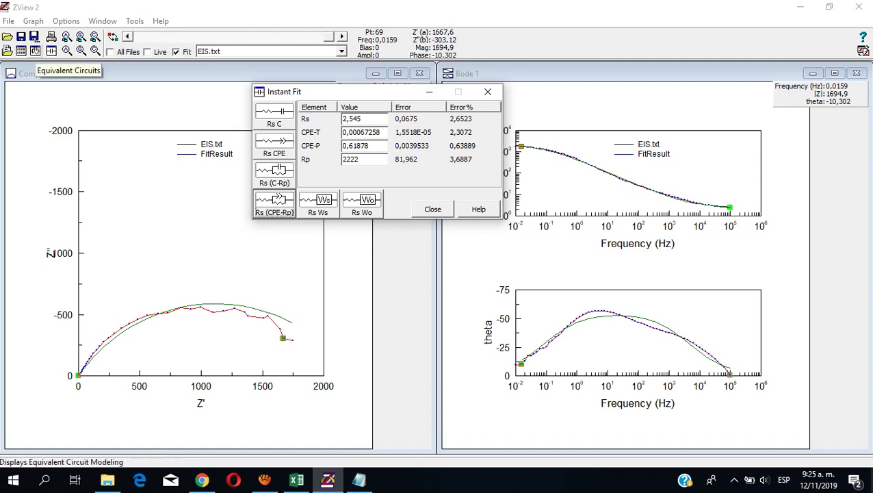
Open Equivalent Circuits, place its window below the Instant Fit results, and set the calculation mode to Fitting
{"action": "left_click", "coordinate": [35, 51]}
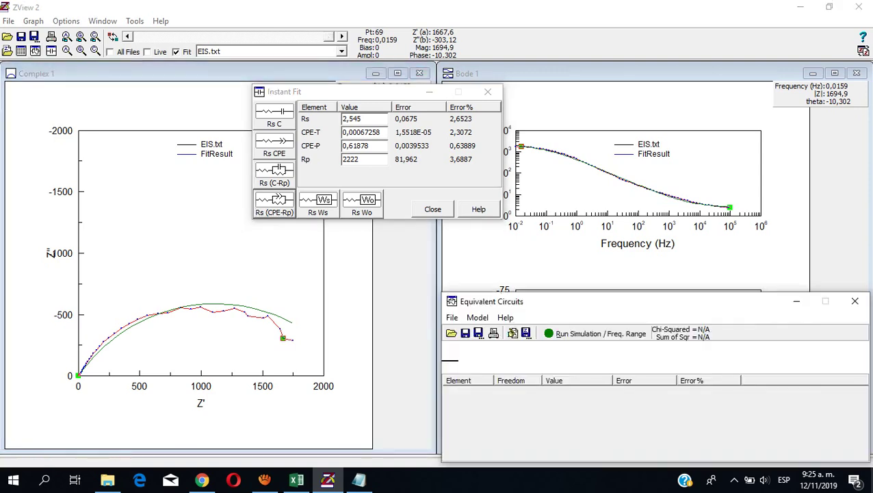
{"action": "left_click_drag", "start_coordinate": [602, 302], "coordinate": [459, 236]}
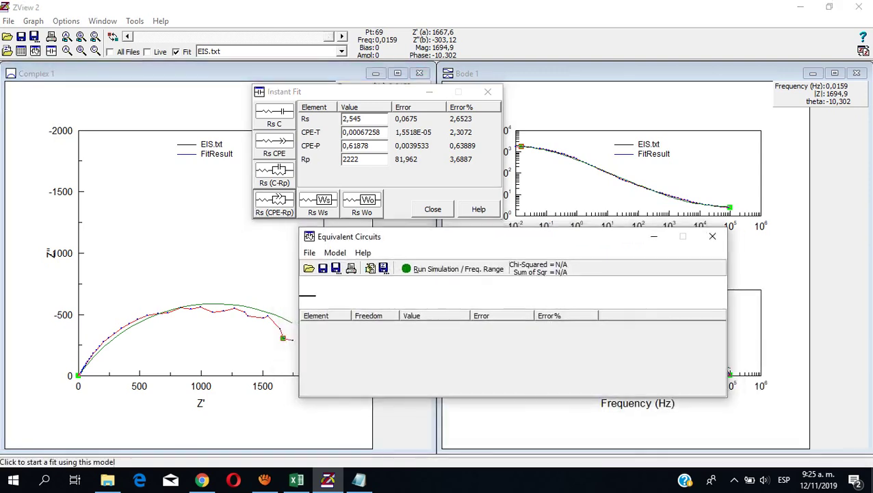
{"action": "left_click", "coordinate": [335, 252]}
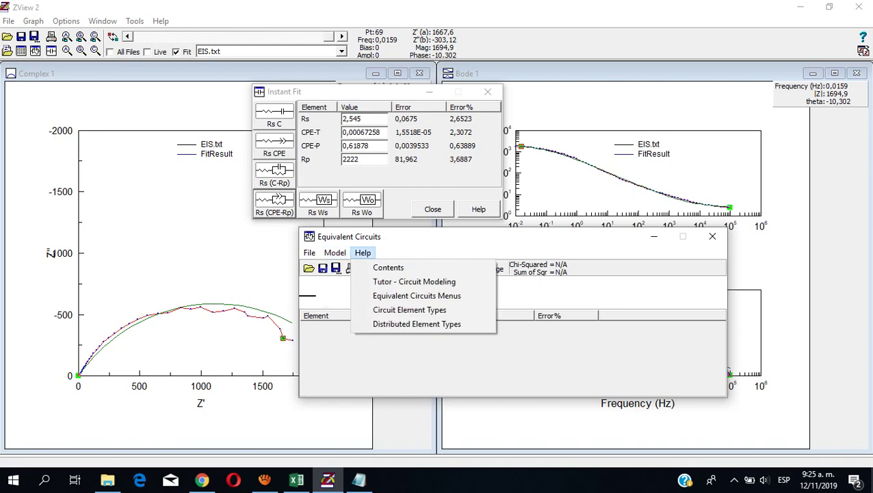
{"action": "left_click", "coordinate": [363, 252]}
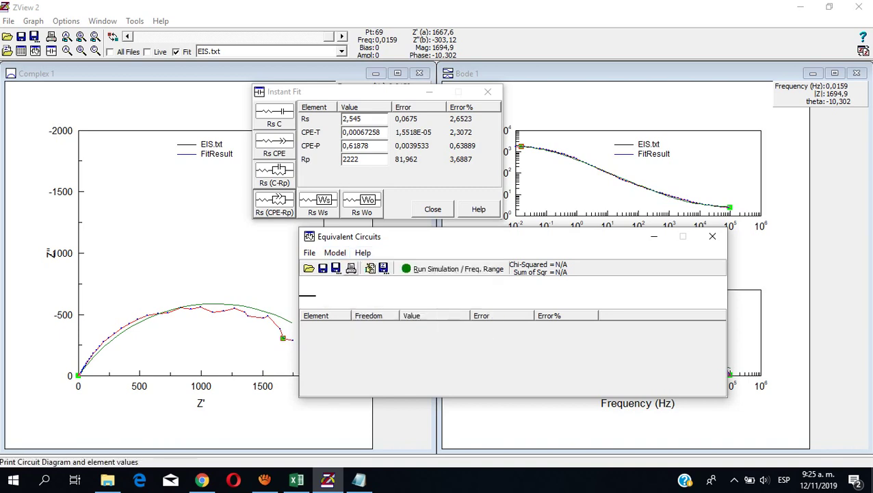
{"action": "left_click", "coordinate": [335, 253]}
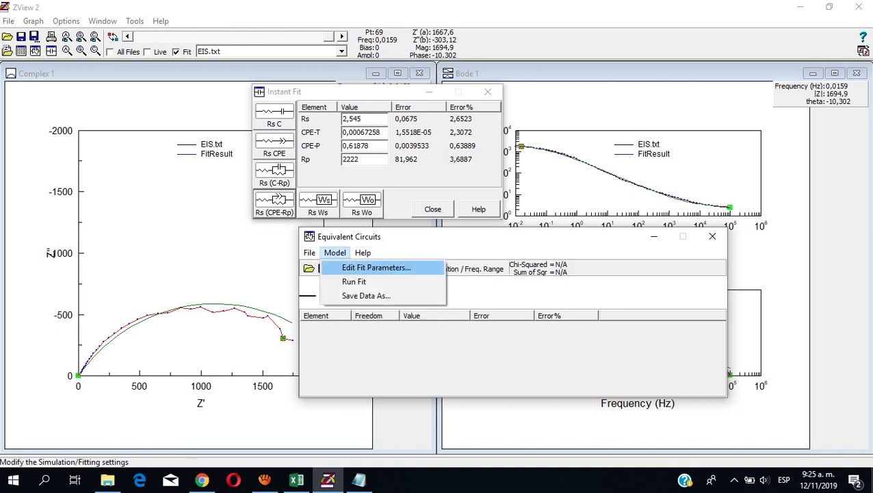
{"action": "key", "text": "Return"}
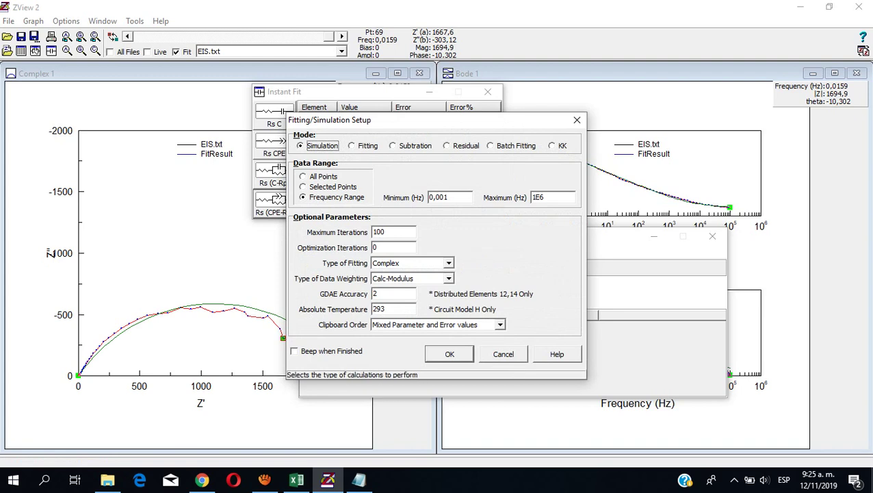
{"action": "key", "text": "Right"}
{"action": "key", "text": "Return"}
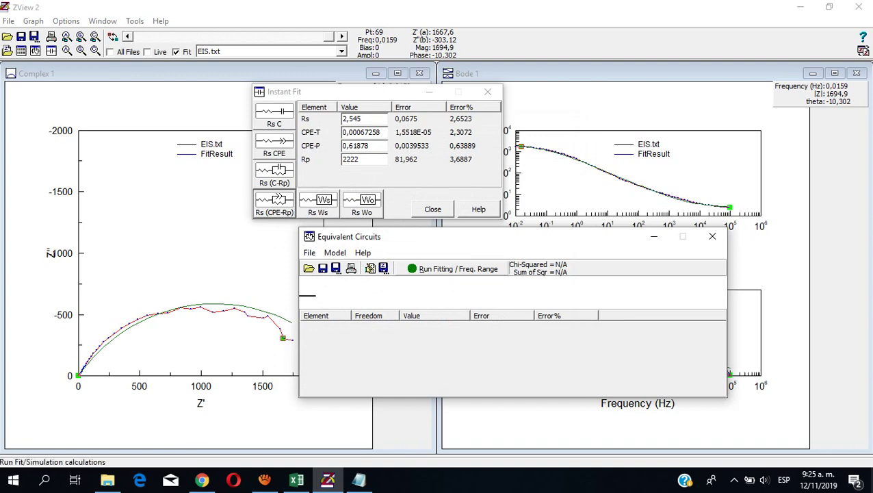
Add a series resistor named Rs to the empty equivalent circuit
{"action": "right_click", "coordinate": [325, 293]}
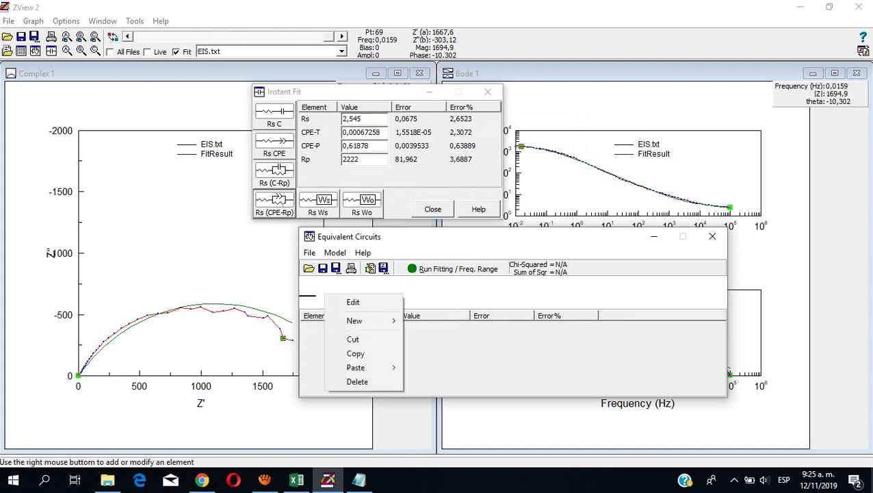
{"action": "mouse_move", "coordinate": [363, 320]}
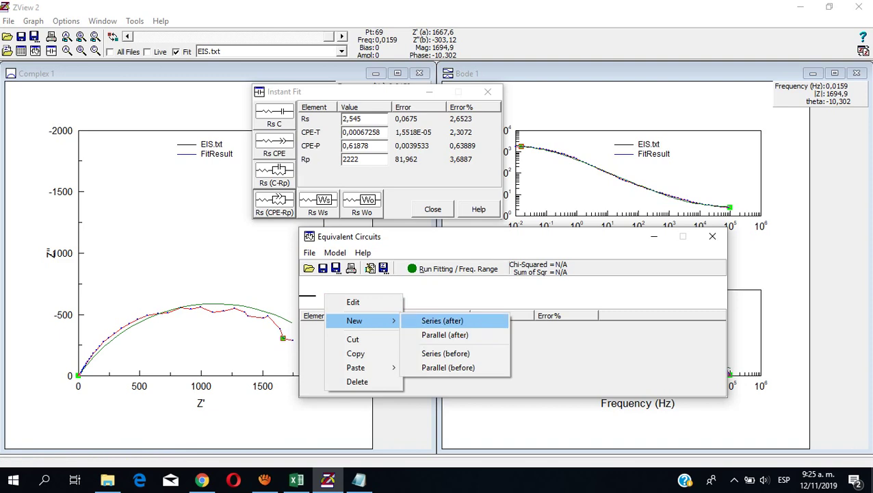
{"action": "left_click", "coordinate": [442, 320]}
{"action": "key", "text": "Tab"}
{"action": "type", "text": "Rs"}
{"action": "left_click", "coordinate": [384, 267]}
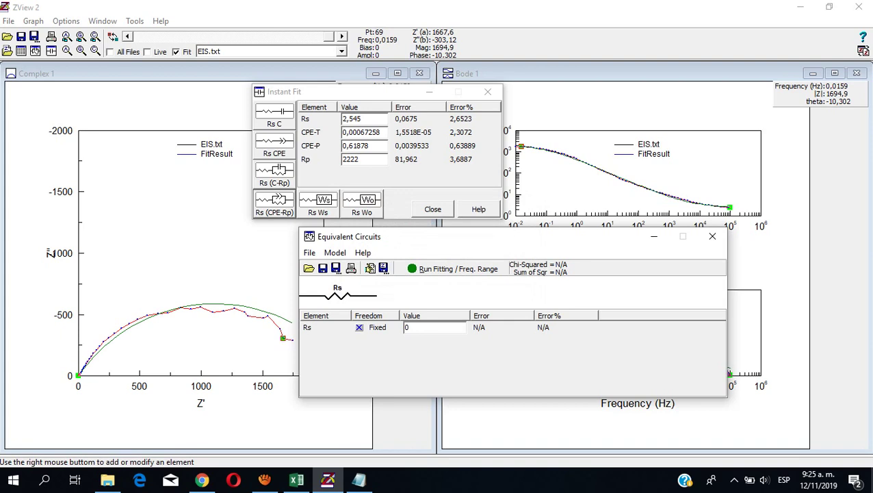
Add a CPE - Constant Phase Element in parallel after Rs
{"action": "right_click", "coordinate": [349, 299]}
{"action": "mouse_move", "coordinate": [380, 323]}
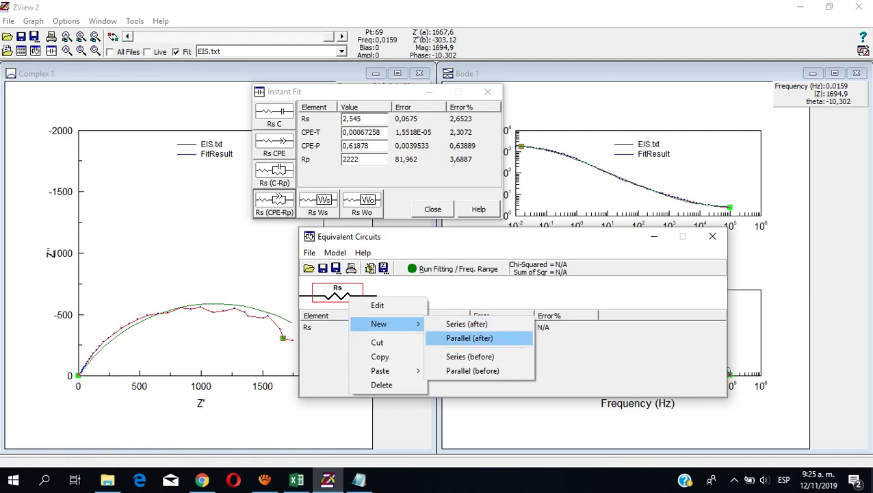
{"action": "left_click", "coordinate": [470, 338]}
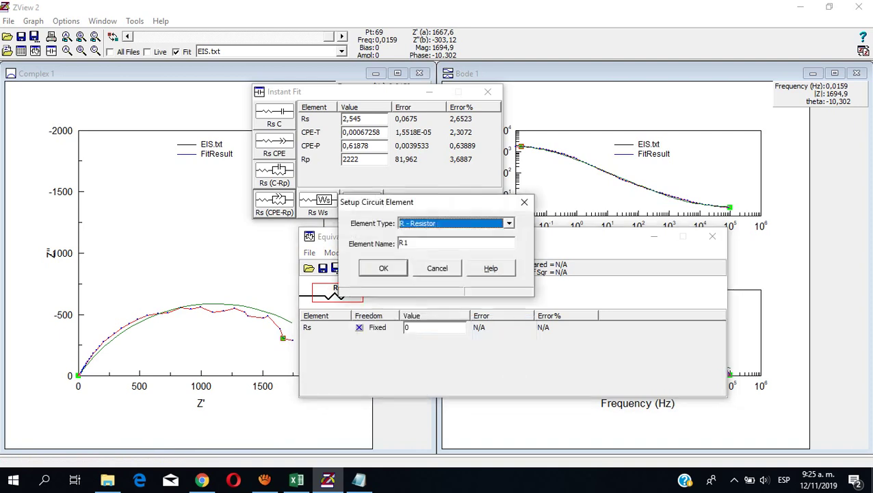
{"action": "left_click", "coordinate": [508, 223]}
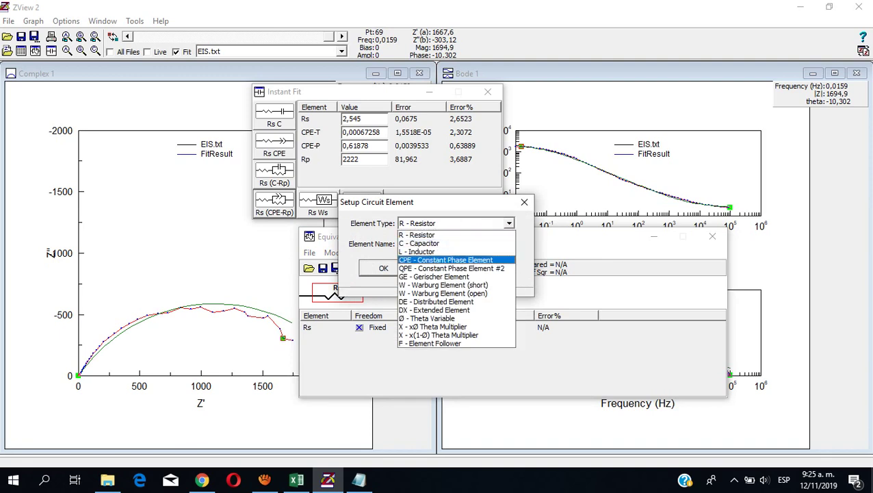
{"action": "key", "text": "Return"}
{"action": "key", "text": "Return"}
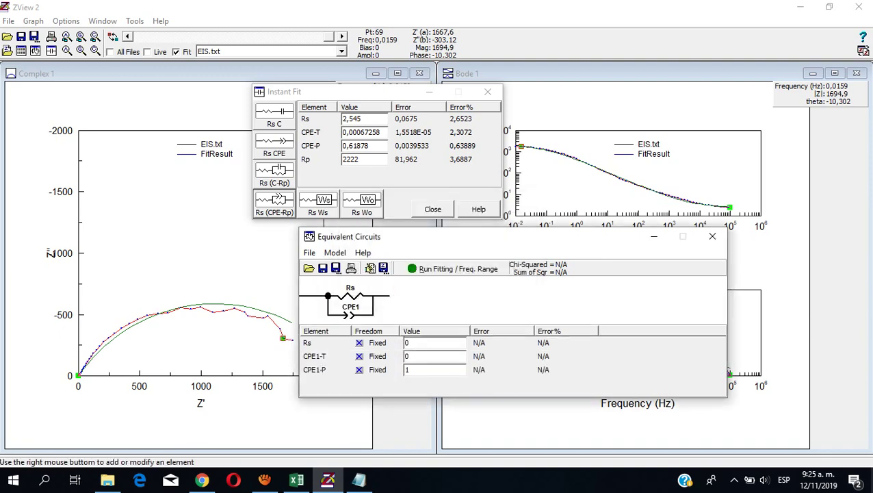
Cut CPE1 out of its parallel branch and paste it in series after Rs
{"action": "right_click", "coordinate": [361, 310]}
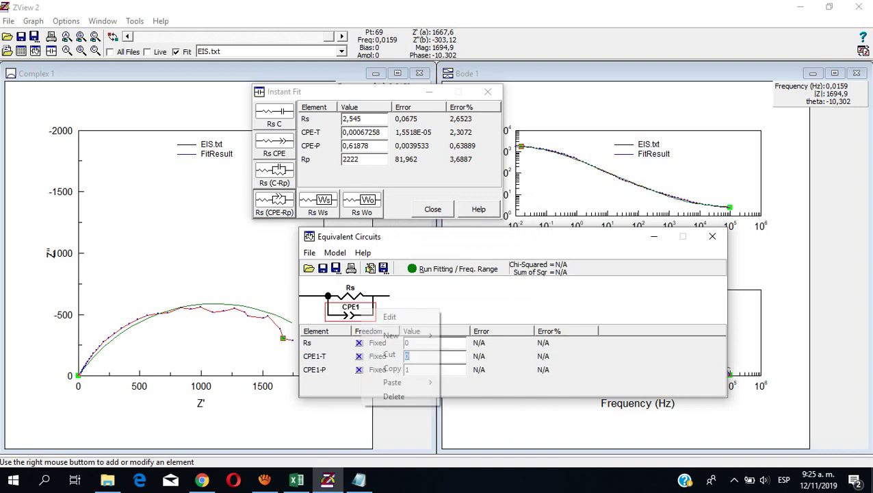
{"action": "left_click", "coordinate": [389, 354]}
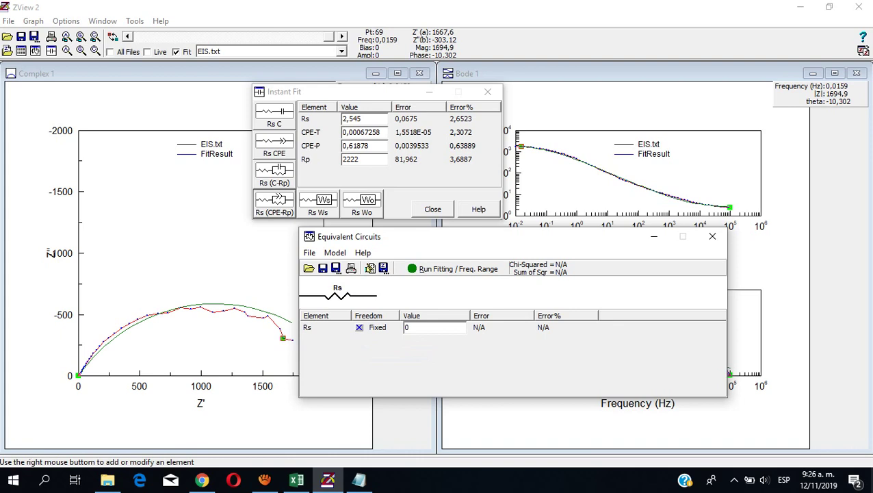
{"action": "right_click", "coordinate": [346, 296]}
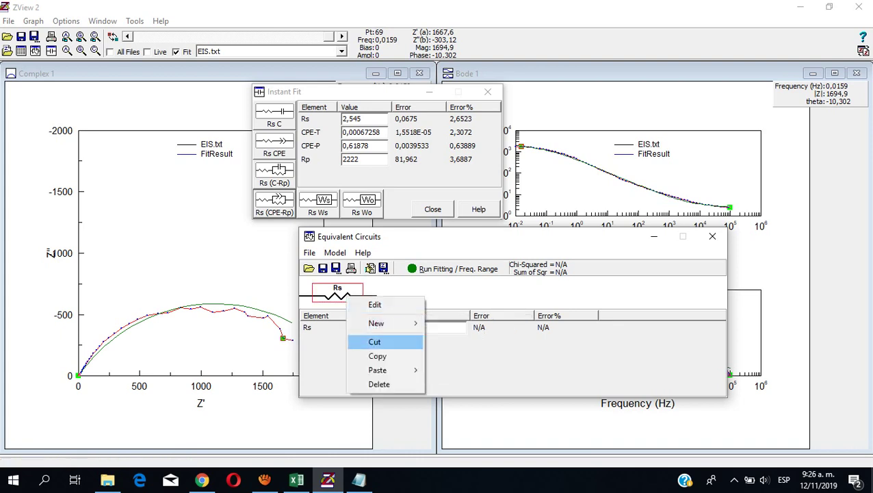
{"action": "mouse_move", "coordinate": [383, 369]}
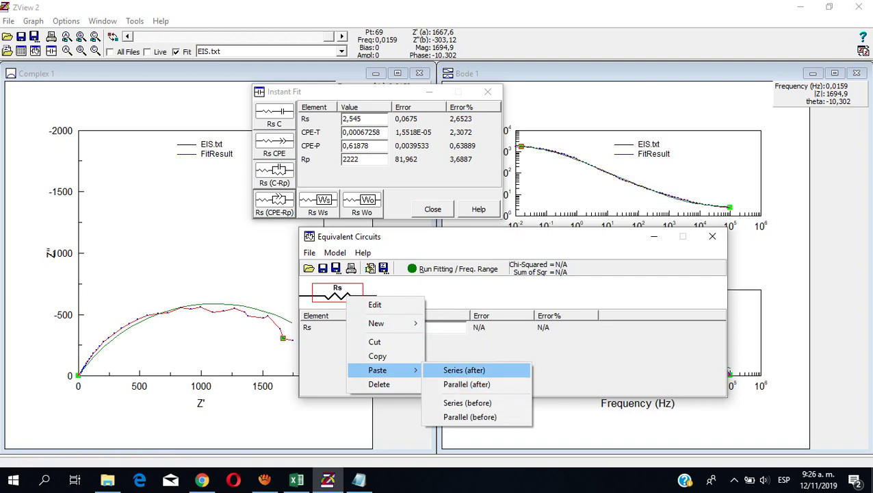
{"action": "left_click", "coordinate": [464, 370]}
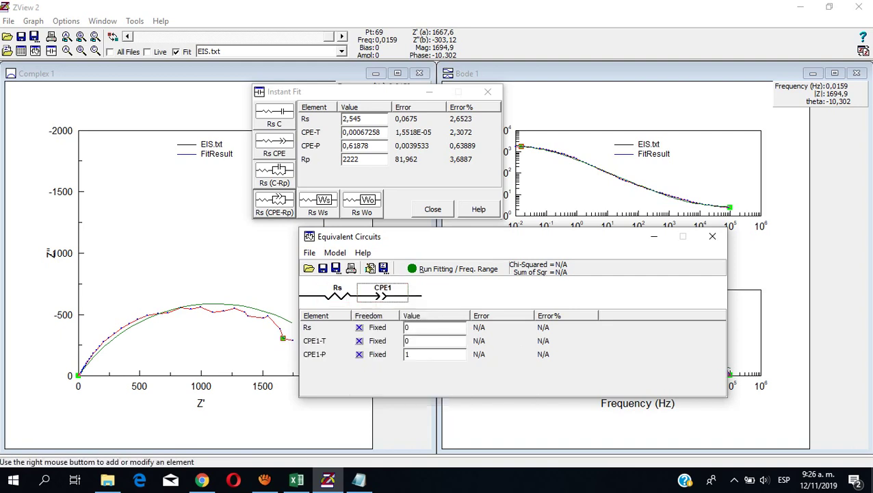
{"action": "right_click", "coordinate": [386, 297]}
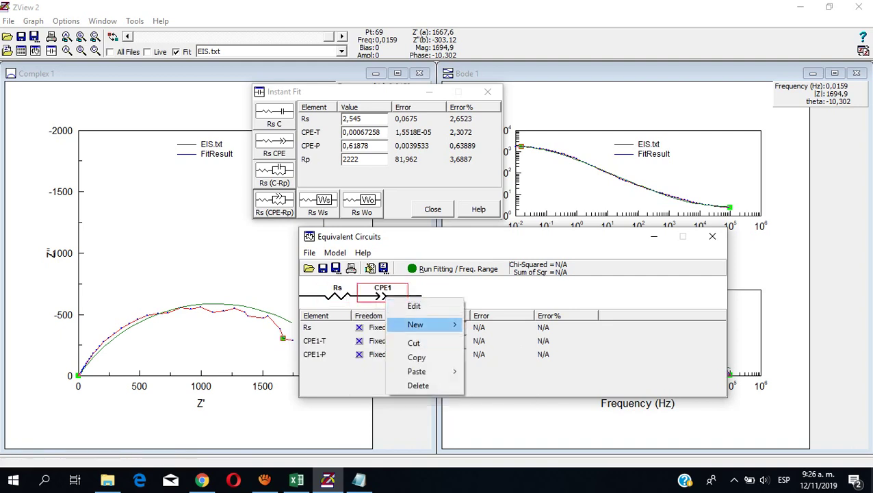
{"action": "mouse_move", "coordinate": [416, 324]}
{"action": "left_click", "coordinate": [482, 324]}
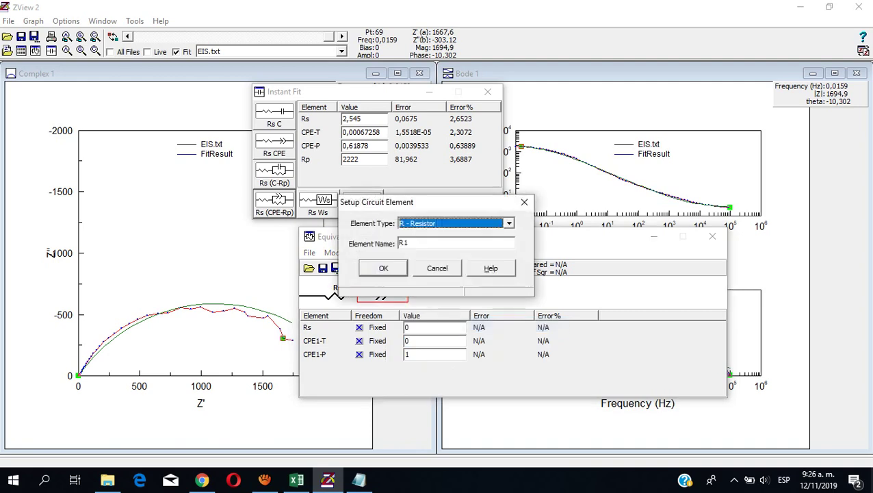
{"action": "key", "text": "Escape"}
Add a resistor named Rp in parallel with CPE1, using the Parallel (after) placement
{"action": "right_click", "coordinate": [386, 297]}
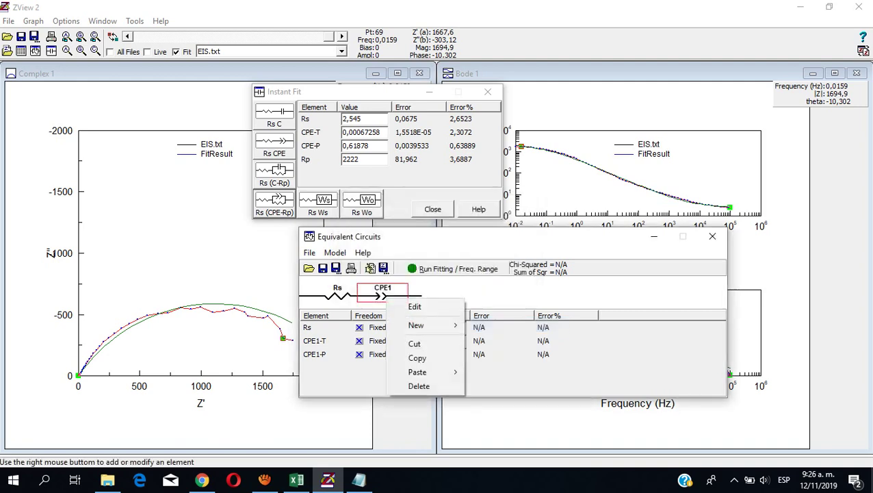
{"action": "mouse_move", "coordinate": [425, 325]}
{"action": "left_click", "coordinate": [506, 339]}
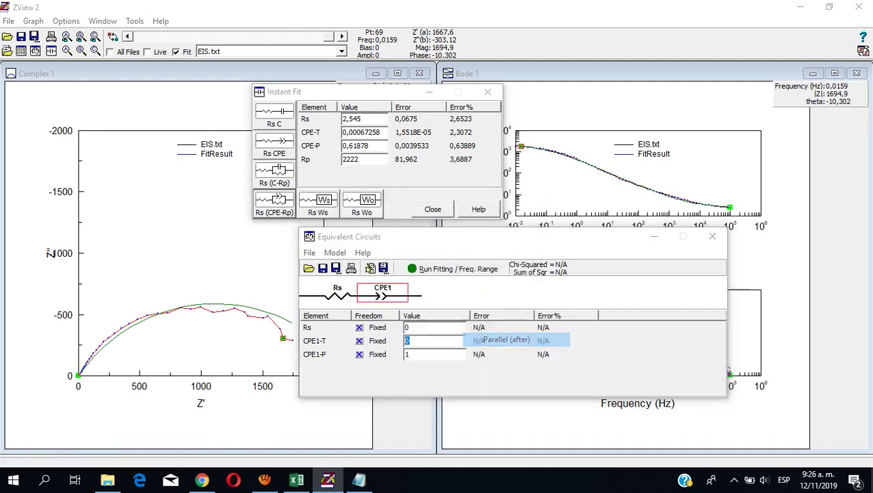
{"action": "key", "text": "BackSpace"}
{"action": "key", "text": "BackSpace"}
{"action": "type", "text": "Rp"}
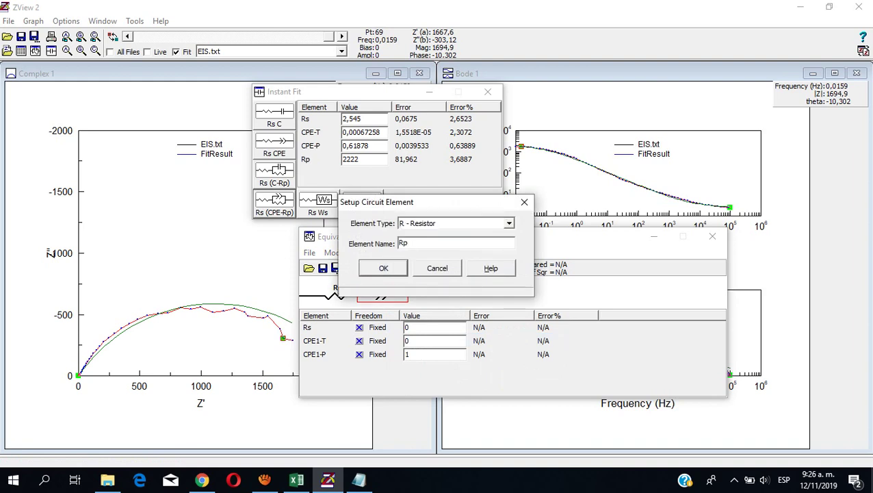
{"action": "key", "text": "Return"}
Set the freedom of Rs, CPE1-T, CPE1-P and Rp to Free(+)
{"action": "left_click", "coordinate": [359, 342]}
{"action": "left_click", "coordinate": [359, 356]}
{"action": "left_click", "coordinate": [373, 369]}
{"action": "left_click", "coordinate": [373, 383]}
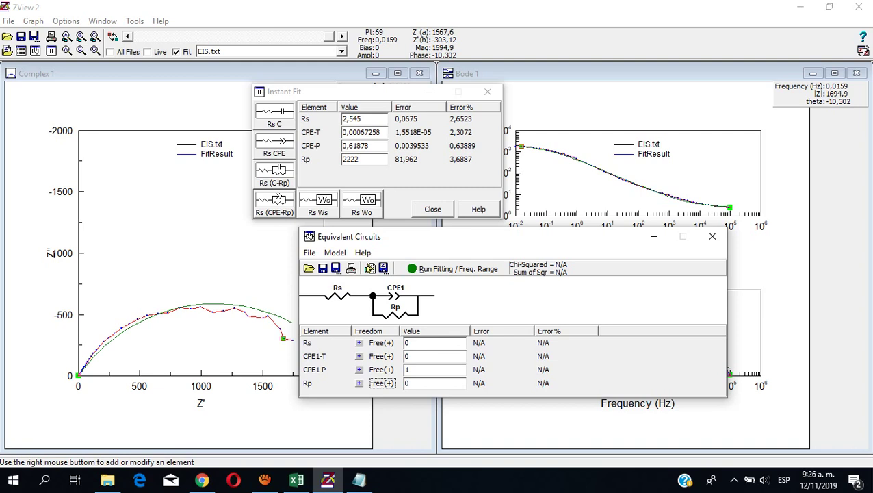
Copy the Instant Fit values into the circuit: Rs 2,545, CPE1-T 0,00067258, CPE1-P 0,61878 and Rp 2222
{"action": "left_click", "coordinate": [319, 132]}
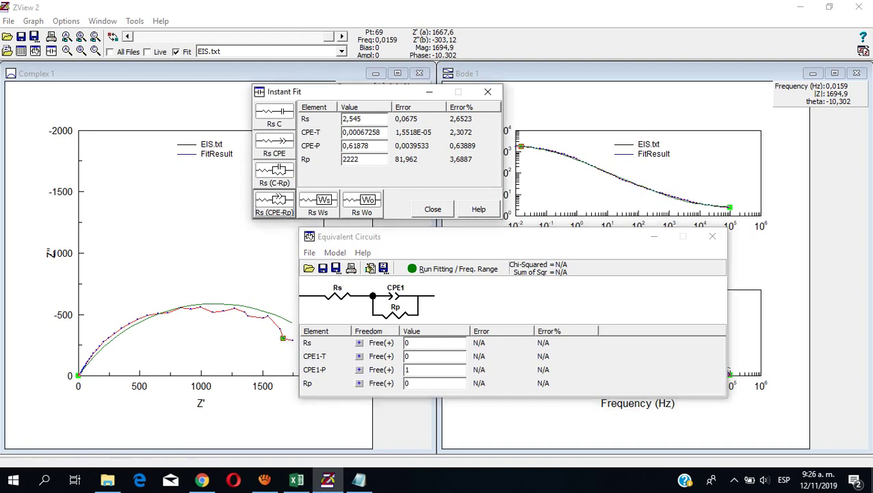
{"action": "left_click_drag", "start_coordinate": [364, 119], "coordinate": [434, 342]}
{"action": "left_click_drag", "start_coordinate": [360, 132], "coordinate": [419, 355]}
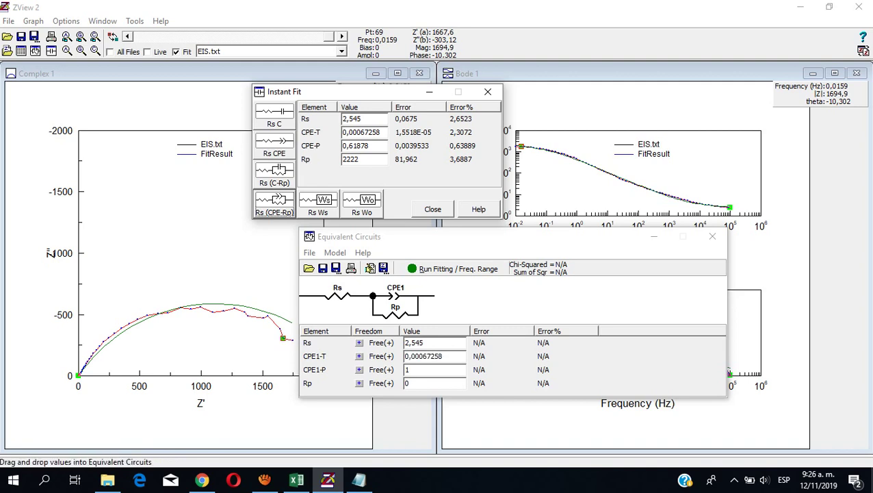
{"action": "left_click_drag", "start_coordinate": [355, 146], "coordinate": [418, 370]}
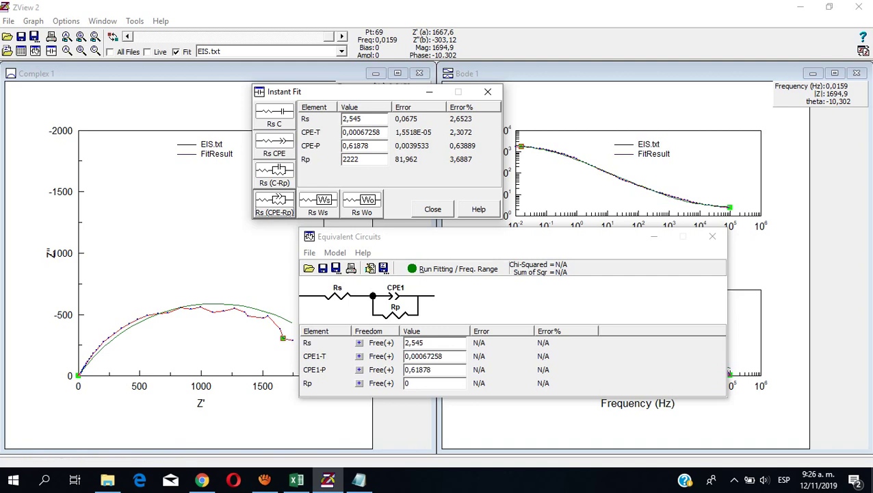
{"action": "left_click_drag", "start_coordinate": [355, 158], "coordinate": [418, 383]}
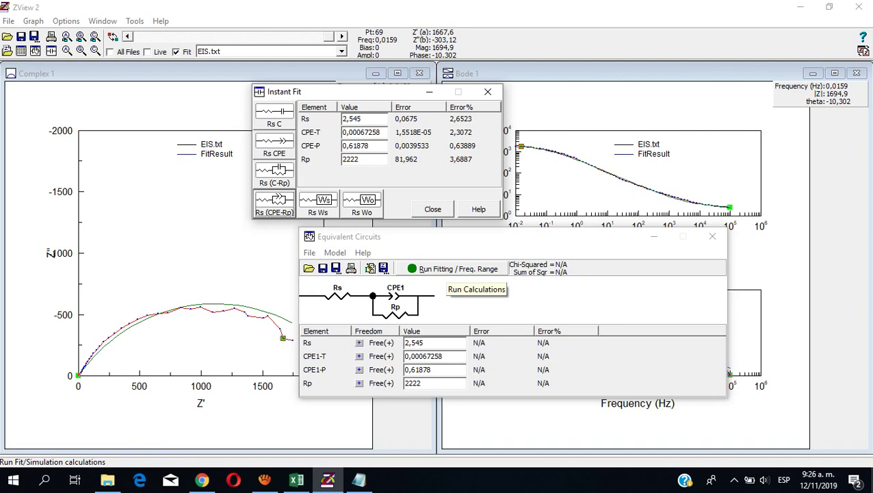
Run the fitting of the equivalent circuit and move its window clear of the Bode plots
{"action": "left_click", "coordinate": [455, 268]}
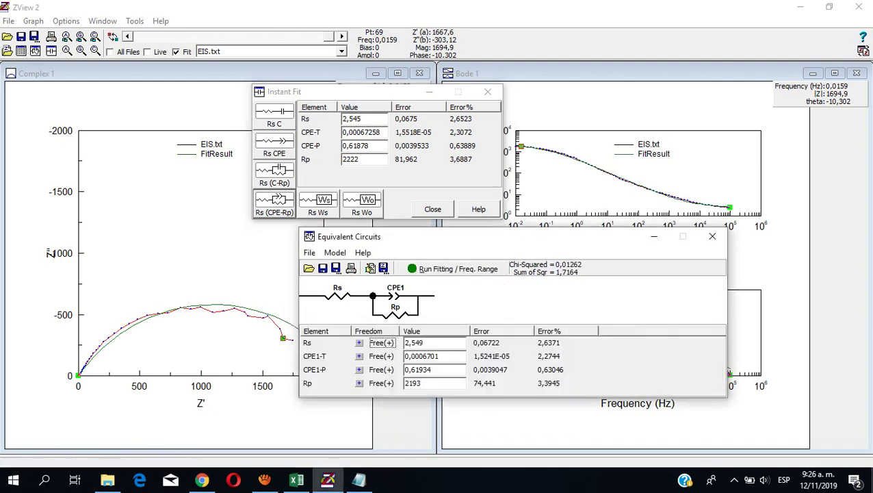
{"action": "left_click_drag", "start_coordinate": [383, 236], "coordinate": [193, 99]}
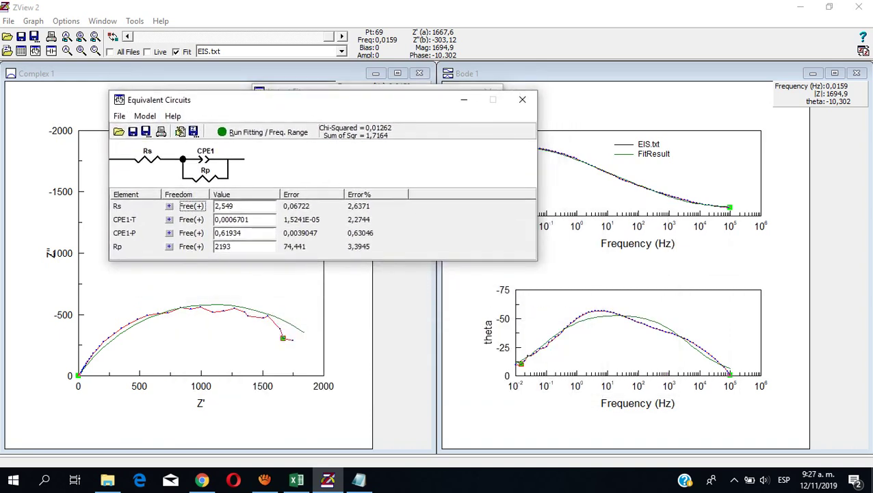
{"action": "left_click_drag", "start_coordinate": [193, 100], "coordinate": [121, 153]}
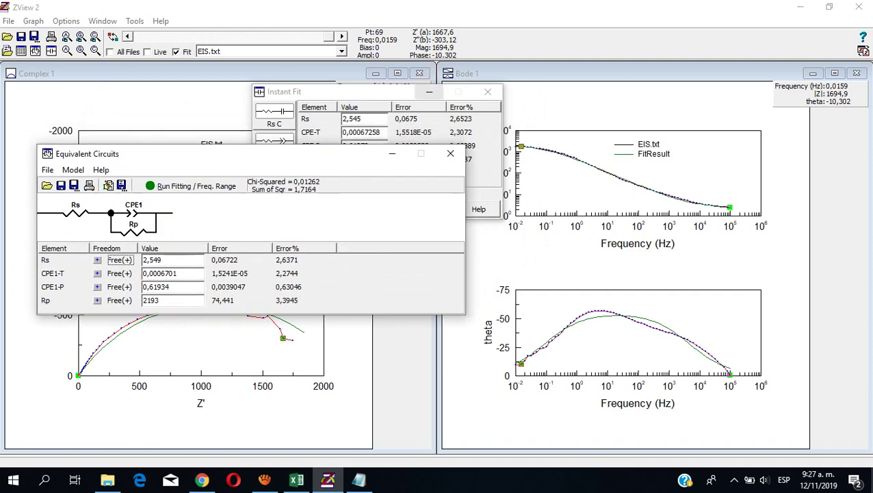
Minimize the Instant Fit window and move Equivalent Circuits so the complex-plane curve is uncovered
{"action": "right_click", "coordinate": [425, 91]}
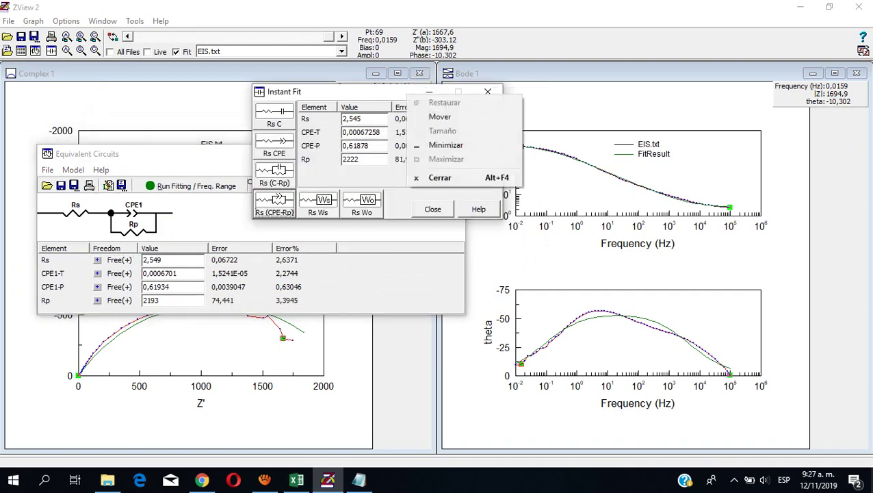
{"action": "left_click", "coordinate": [464, 138]}
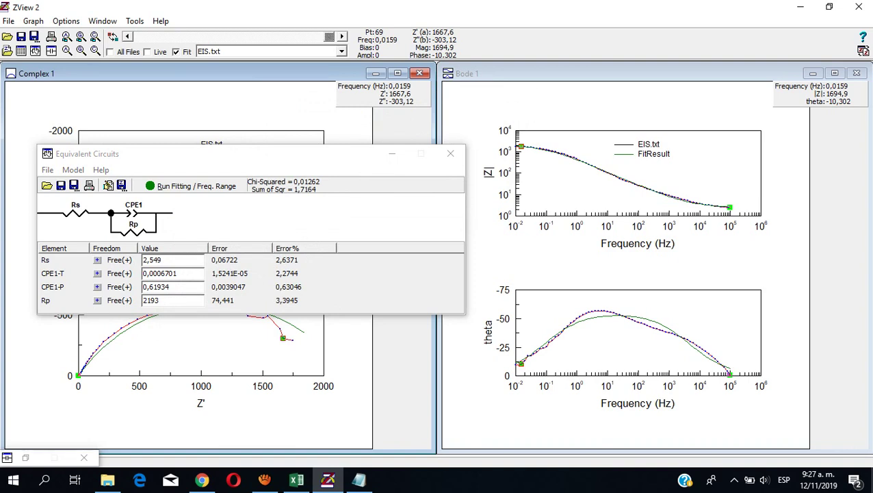
{"action": "left_click_drag", "start_coordinate": [251, 154], "coordinate": [449, 139]}
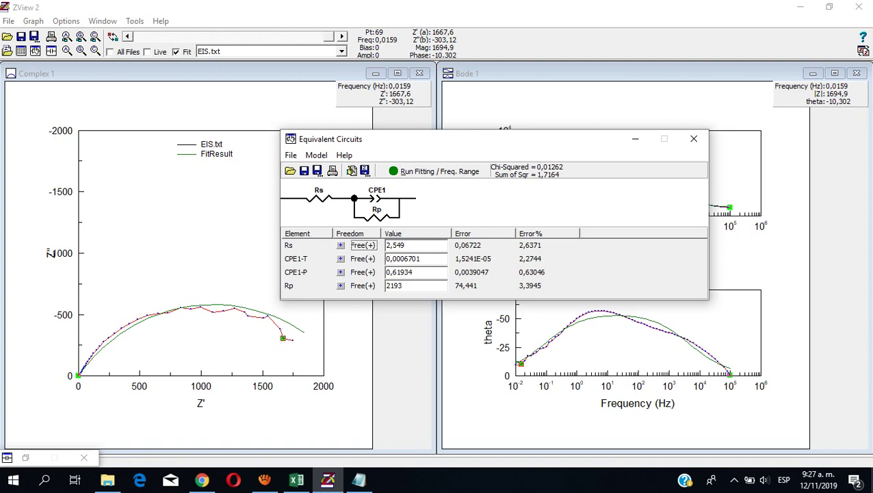
Copy the circuit model to the clipboard and paste it into a new blank Word document
{"action": "left_click", "coordinate": [291, 155]}
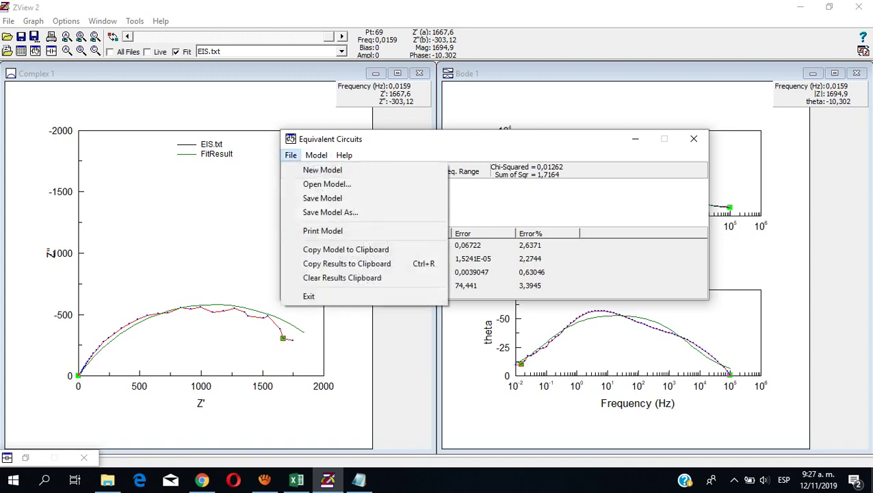
{"action": "left_click", "coordinate": [345, 249]}
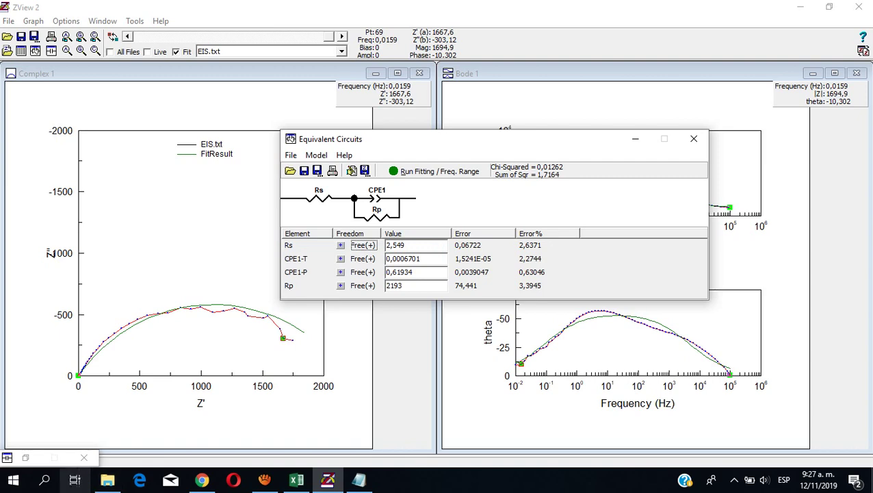
{"action": "left_click", "coordinate": [45, 480]}
{"action": "type", "text": "word"}
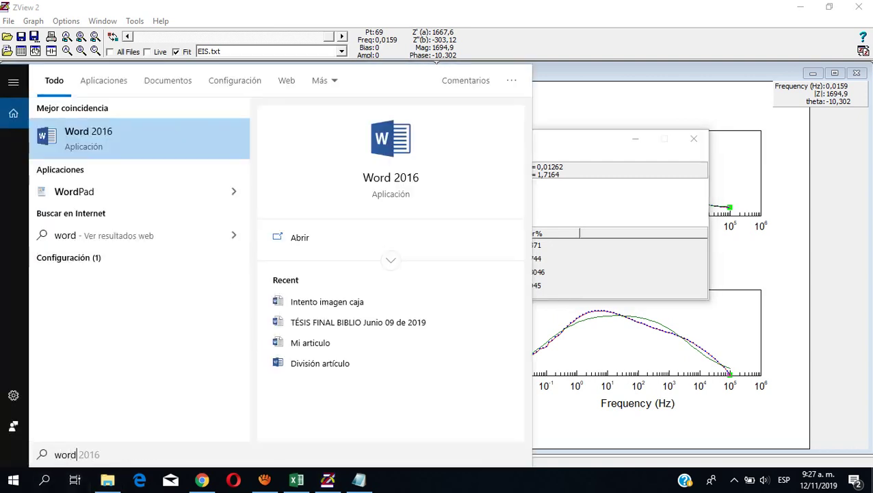
{"action": "key", "text": "Return"}
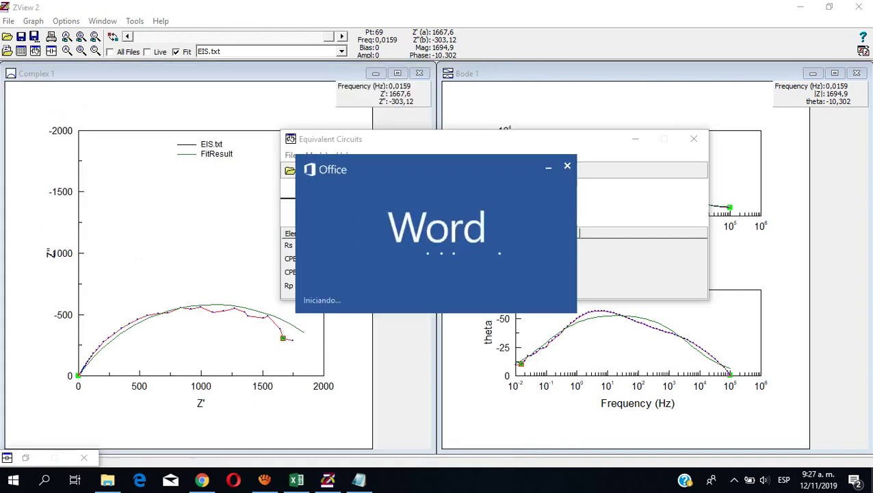
{"action": "key", "text": "Return"}
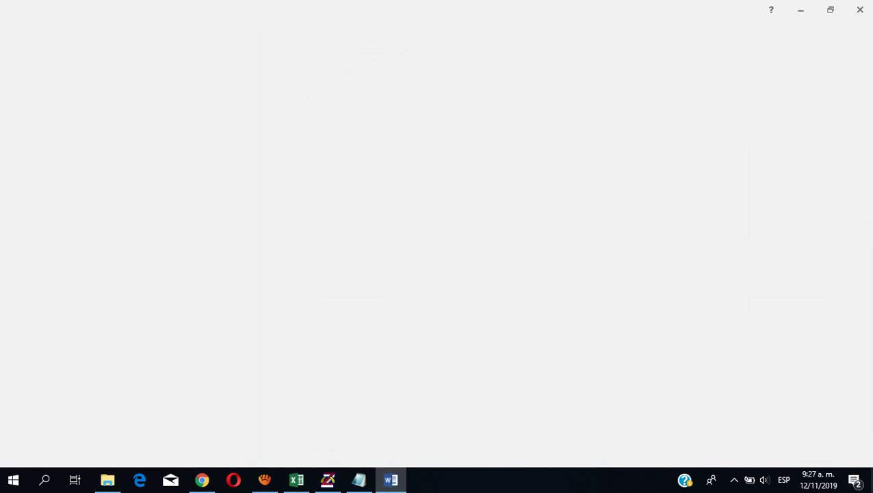
{"action": "key", "text": "ctrl+v"}
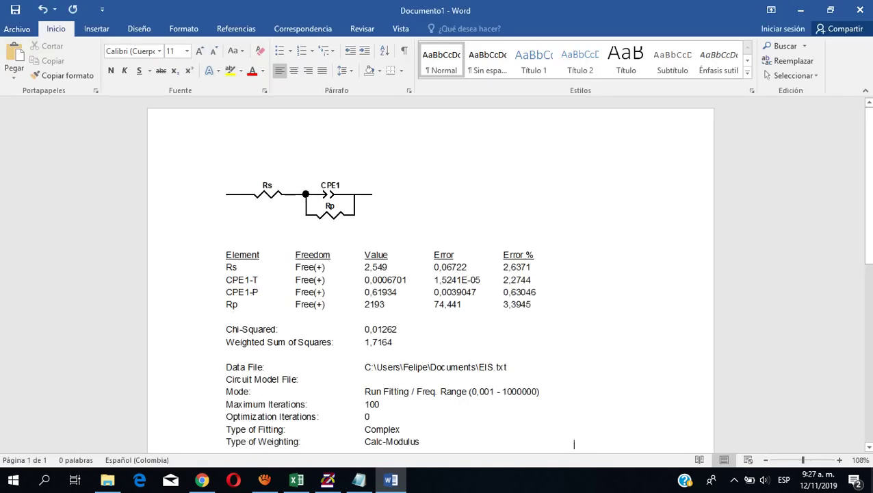
{"action": "left_click_drag", "start_coordinate": [868, 186], "coordinate": [868, 198]}
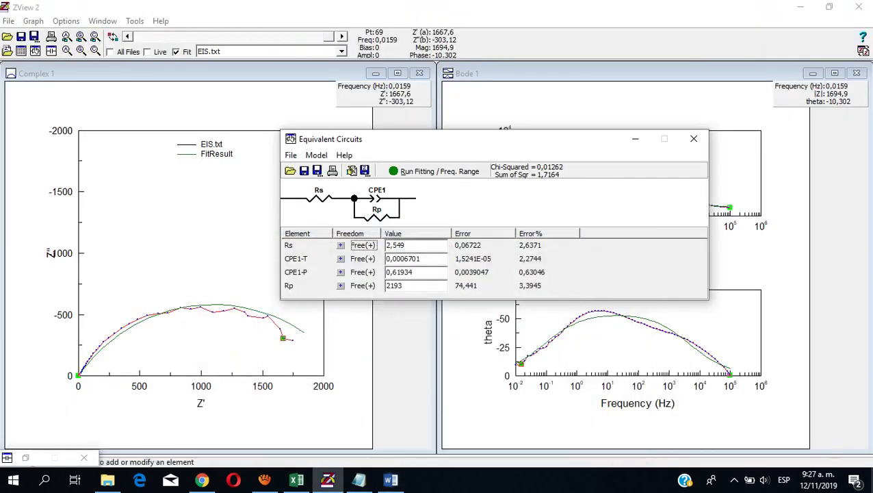
Back in ZView, set the Optimization Iterations to 10 in the Fitting/Simulation Setup
{"action": "left_click", "coordinate": [316, 155]}
{"action": "left_click", "coordinate": [357, 170]}
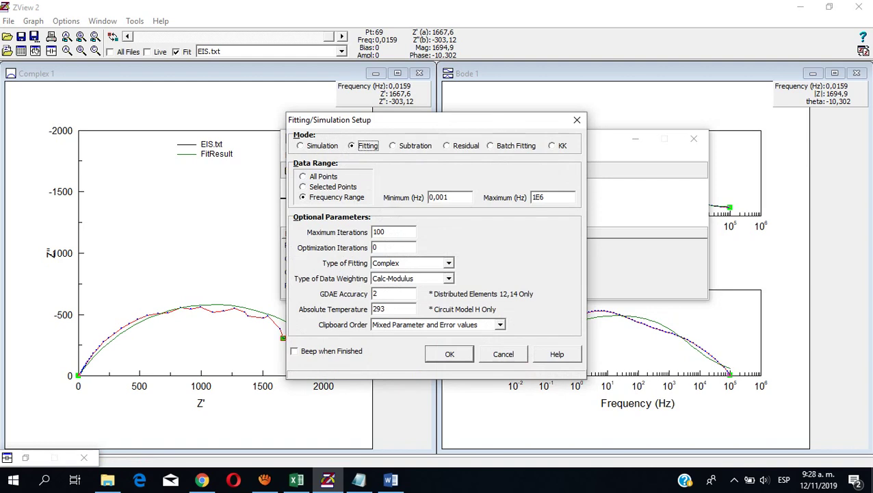
{"action": "left_click", "coordinate": [448, 197]}
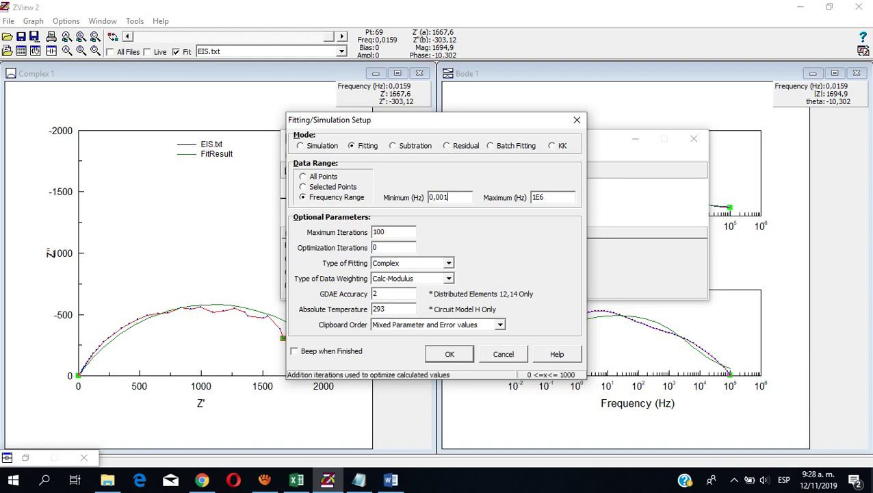
{"action": "key", "text": "BackSpace"}
{"action": "type", "text": "10"}
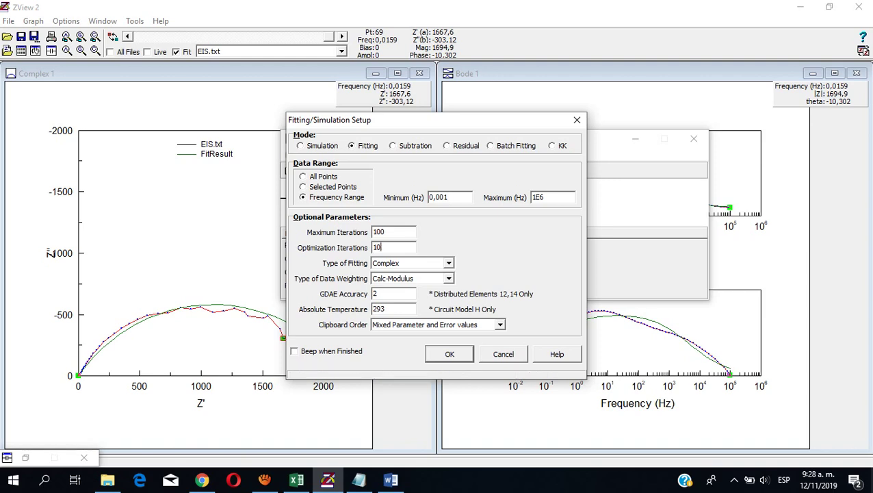